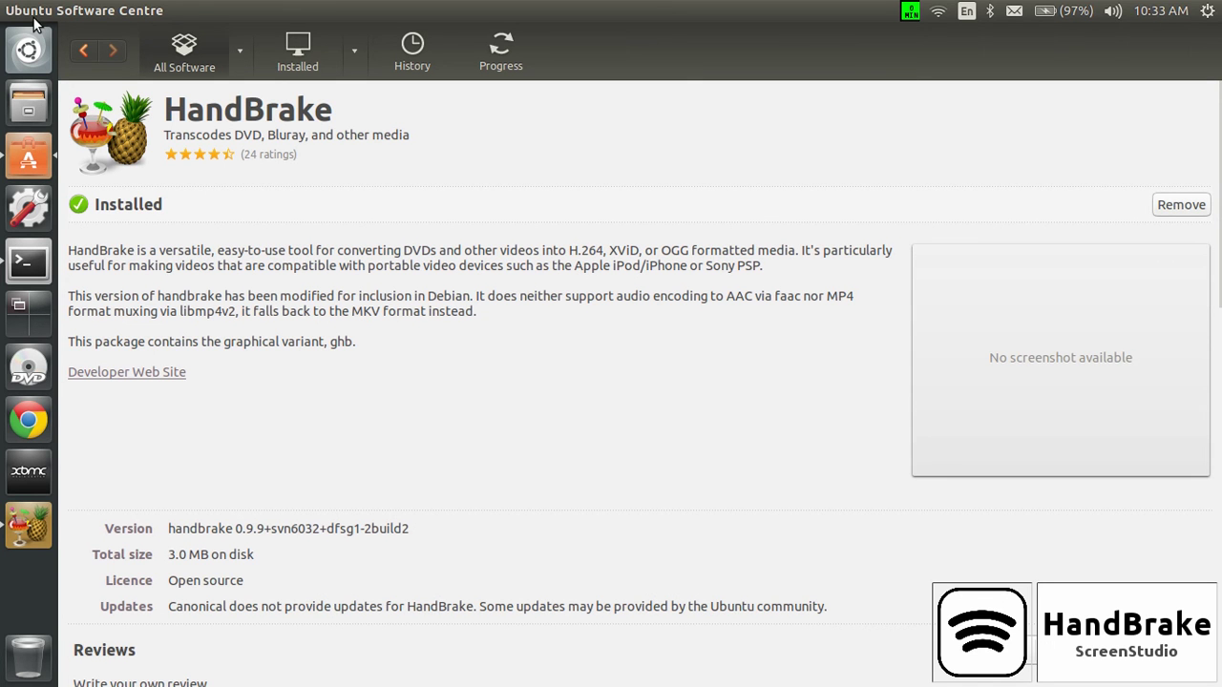
Step: Confirm the Software Centre HandBrake page shows version 0.9.9 installed, ready to minimise it
{"action": "mouse_move", "coordinate": [29, 17]}
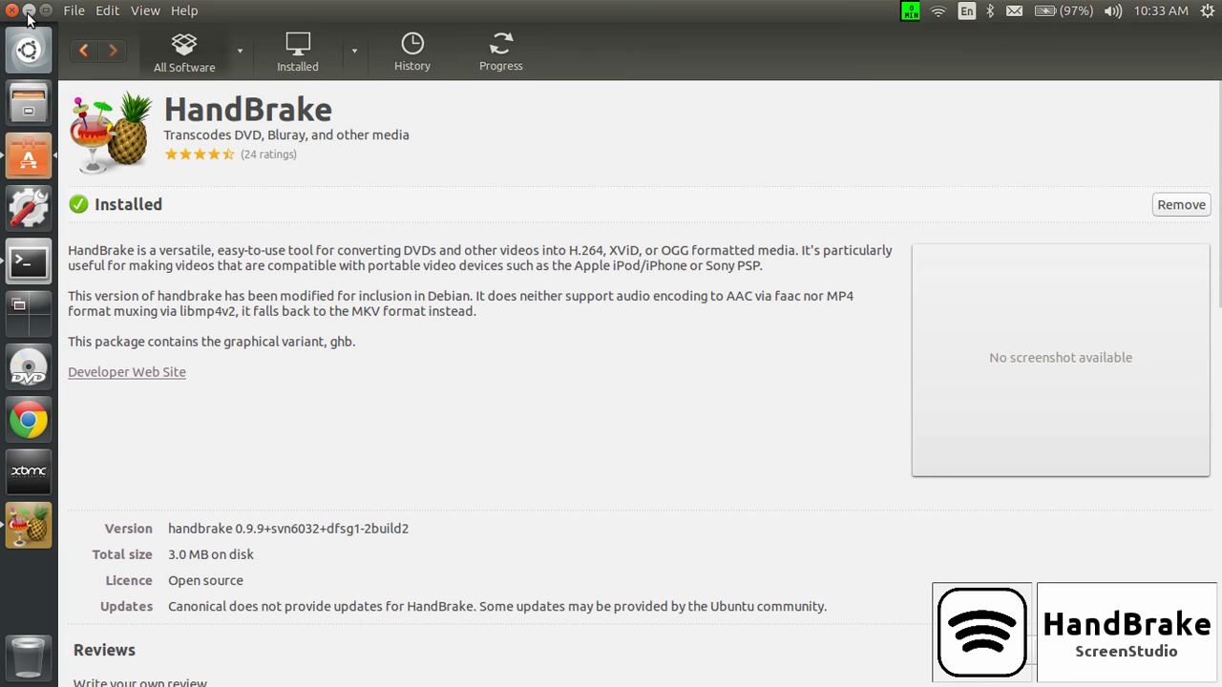
Step: Minimise the Software Centre, then restore the libdvdread4 Terminal and move it up and right
{"action": "left_click", "coordinate": [29, 12]}
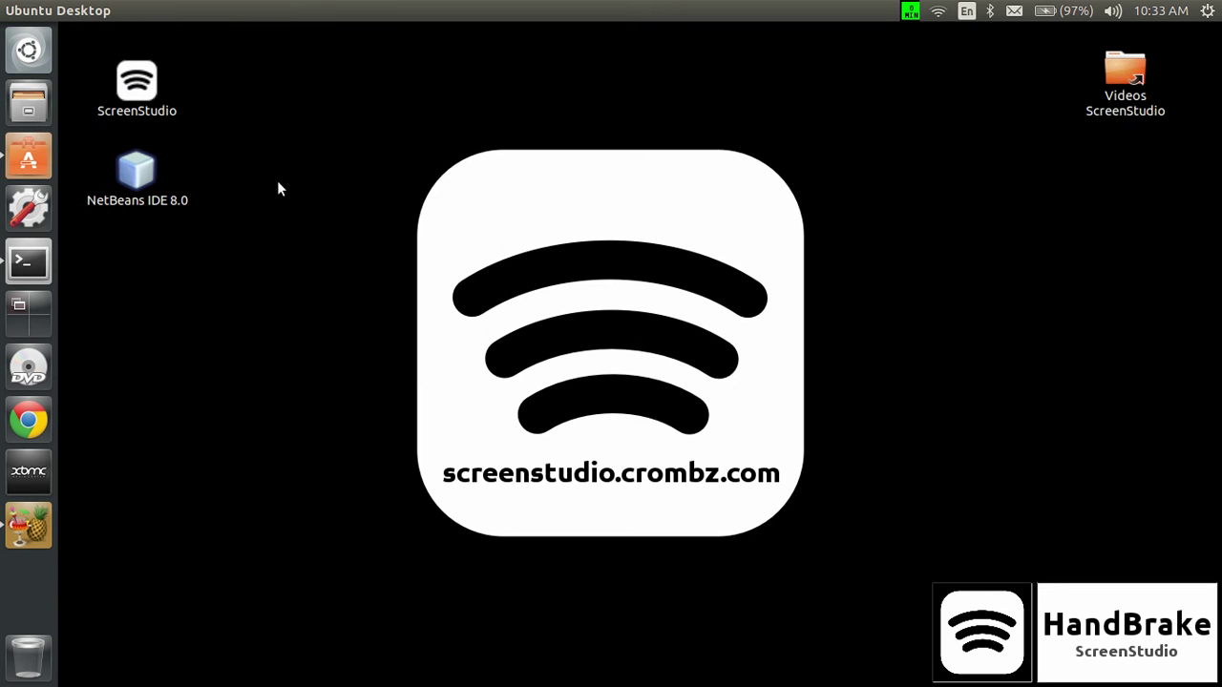
{"action": "left_click", "coordinate": [29, 260]}
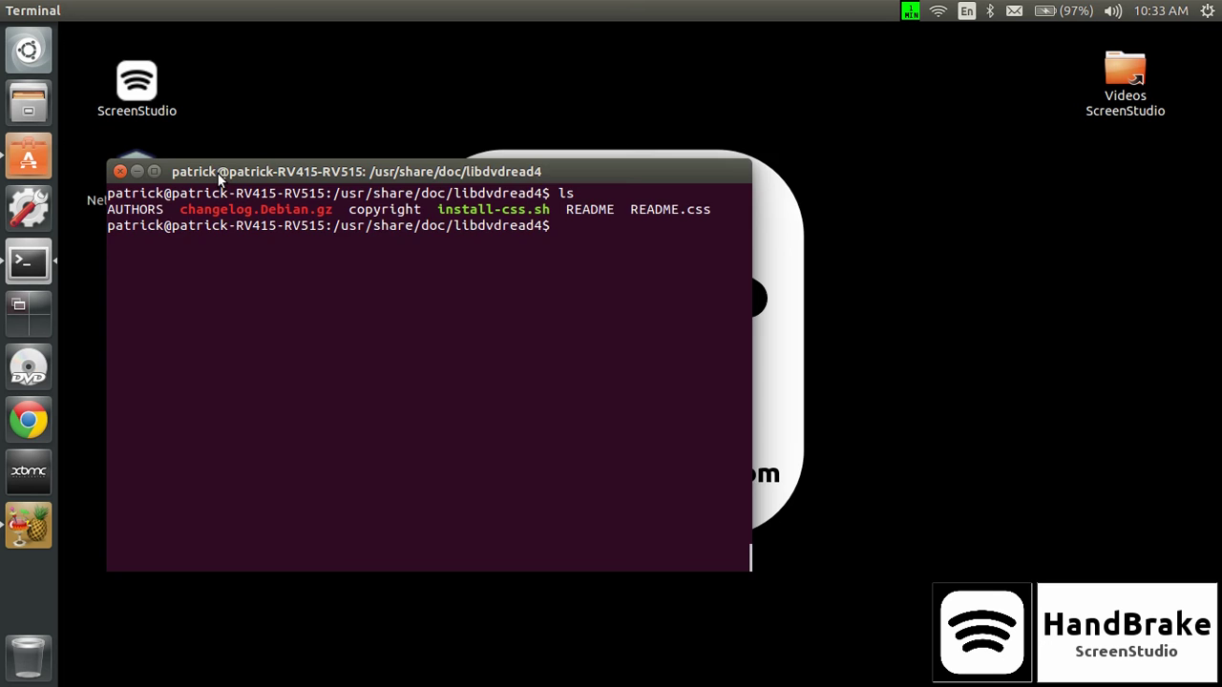
{"action": "left_click_drag", "start_coordinate": [218, 178], "coordinate": [294, 155]}
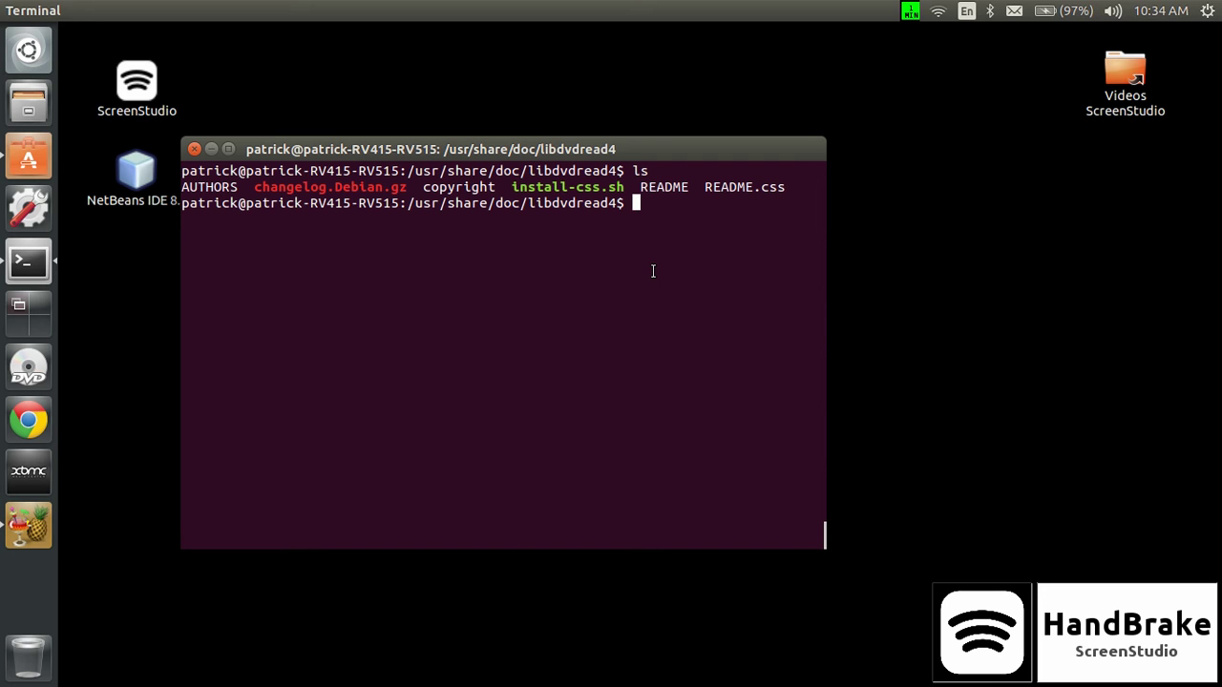
Step: Tab-complete ./install-css.sh at the prompt, erase it without running, and shift the window
{"action": "type", "text": "./inst"}
{"action": "key", "text": "Tab"}
{"action": "key", "text": "BackSpace"}
{"action": "key", "text": "BackSpace"}
{"action": "key", "text": "BackSpace"}
{"action": "key", "text": "BackSpace"}
{"action": "key", "text": "BackSpace"}
{"action": "key", "text": "BackSpace"}
{"action": "key", "text": "BackSpace"}
{"action": "key", "text": "BackSpace"}
{"action": "key", "text": "BackSpace"}
{"action": "key", "text": "BackSpace"}
{"action": "key", "text": "BackSpace"}
{"action": "key", "text": "BackSpace"}
{"action": "key", "text": "BackSpace"}
{"action": "key", "text": "BackSpace"}
{"action": "key", "text": "BackSpace"}
{"action": "key", "text": "BackSpace"}
{"action": "key", "text": "BackSpace"}
{"action": "left_click_drag", "start_coordinate": [268, 149], "coordinate": [351, 129]}
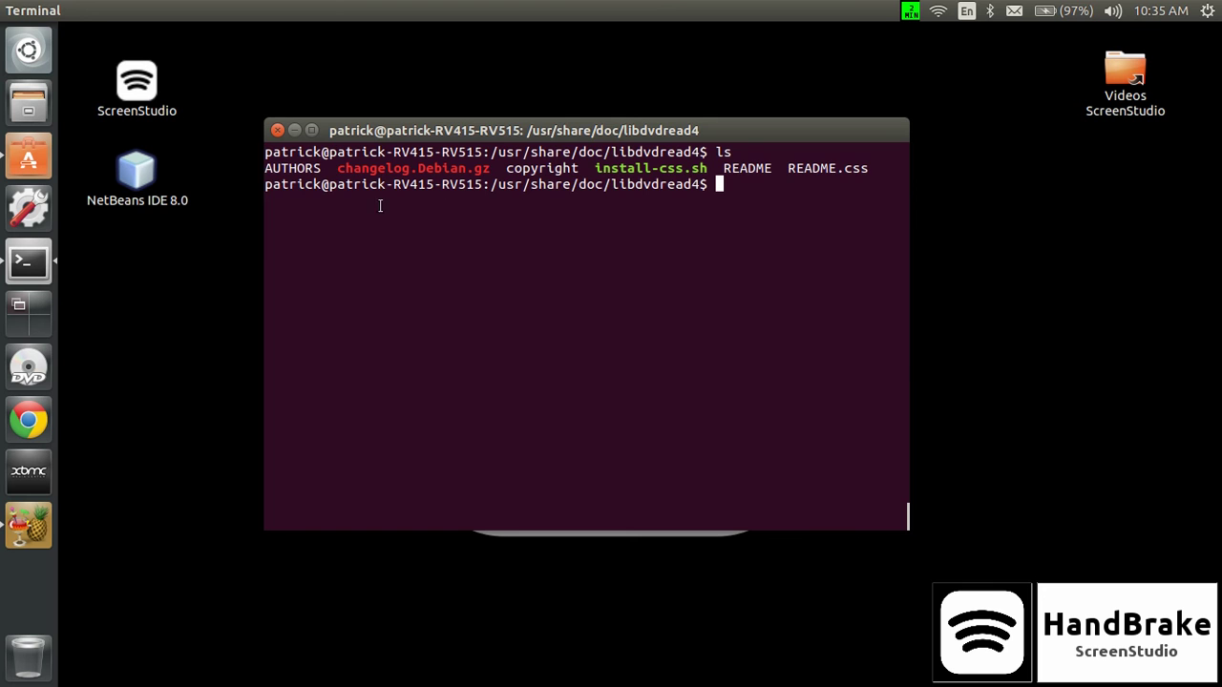
Step: Minimise the terminal, dismiss the Dash unused, and launch HandBrake from the launcher
{"action": "left_click", "coordinate": [294, 131]}
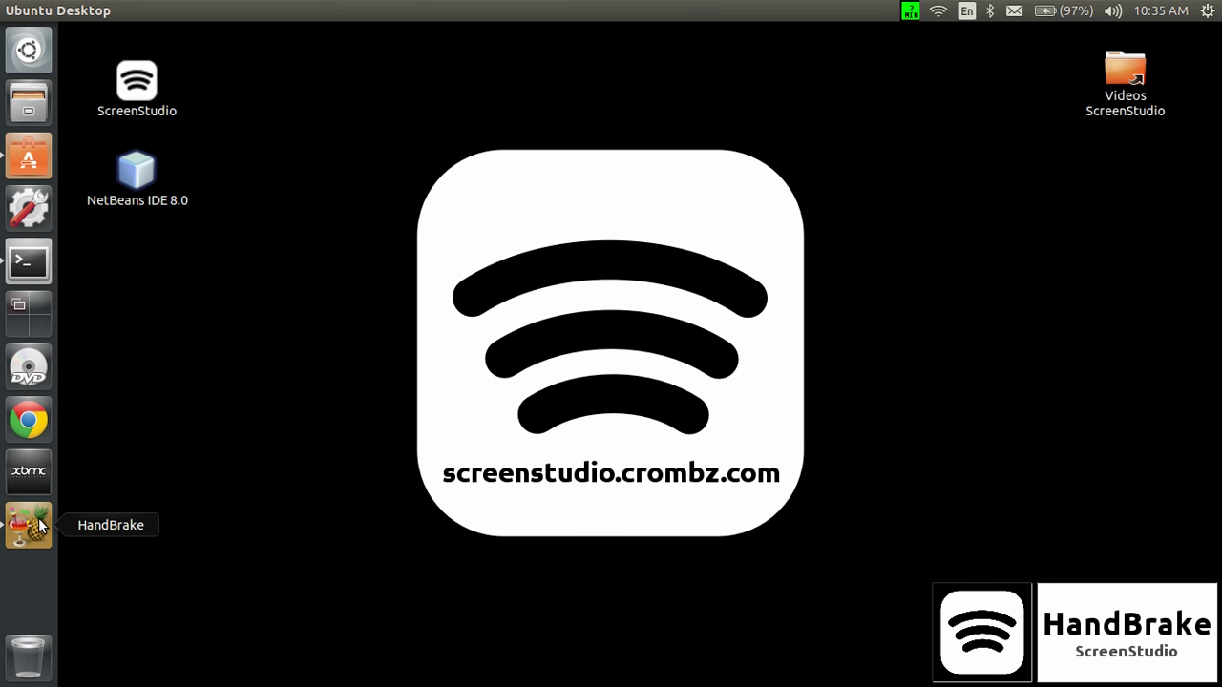
{"action": "left_click", "coordinate": [24, 62]}
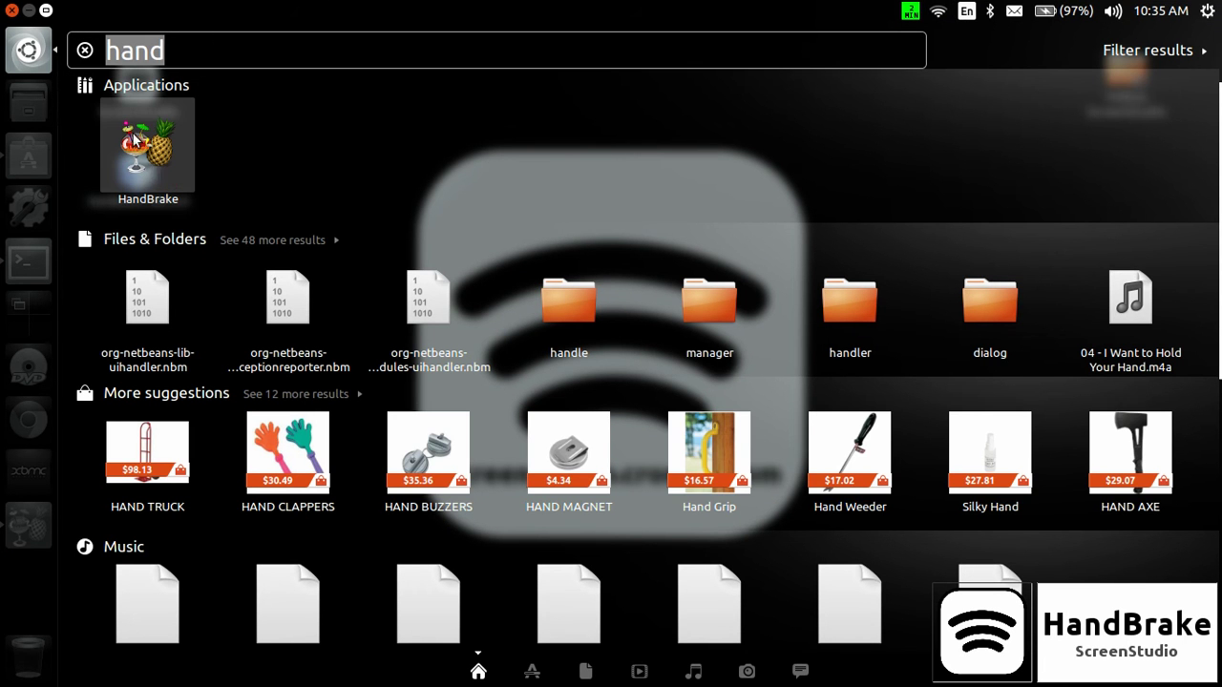
{"action": "left_click", "coordinate": [12, 10]}
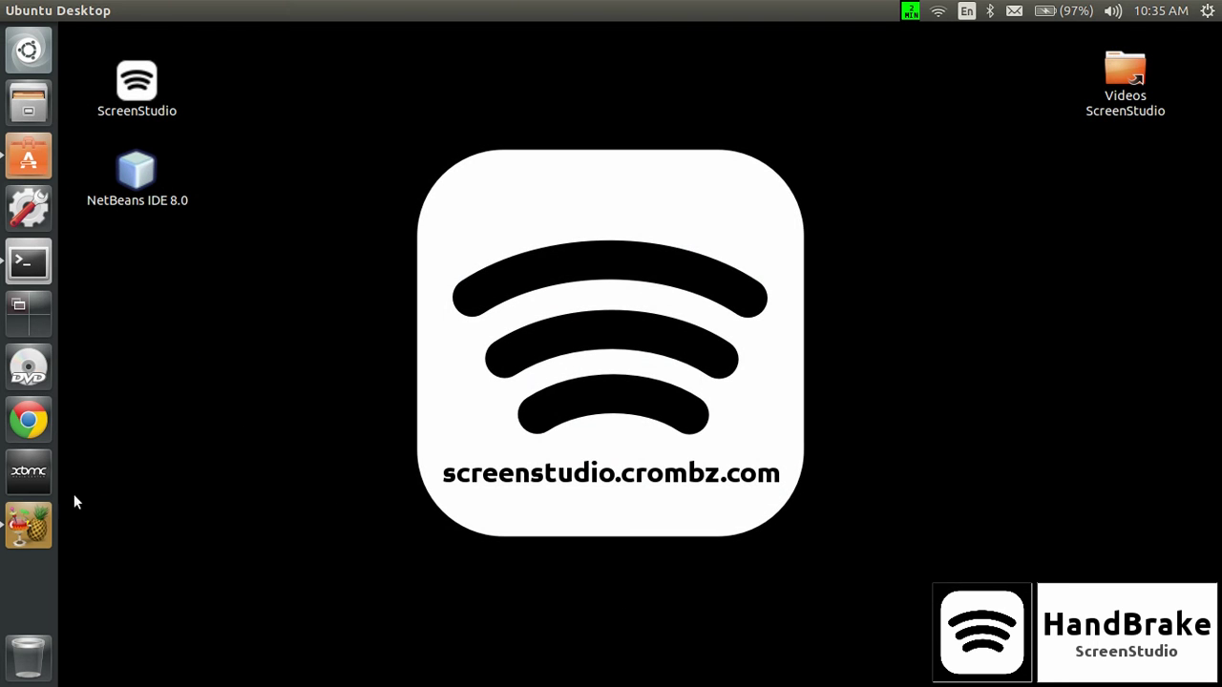
{"action": "left_click", "coordinate": [43, 516]}
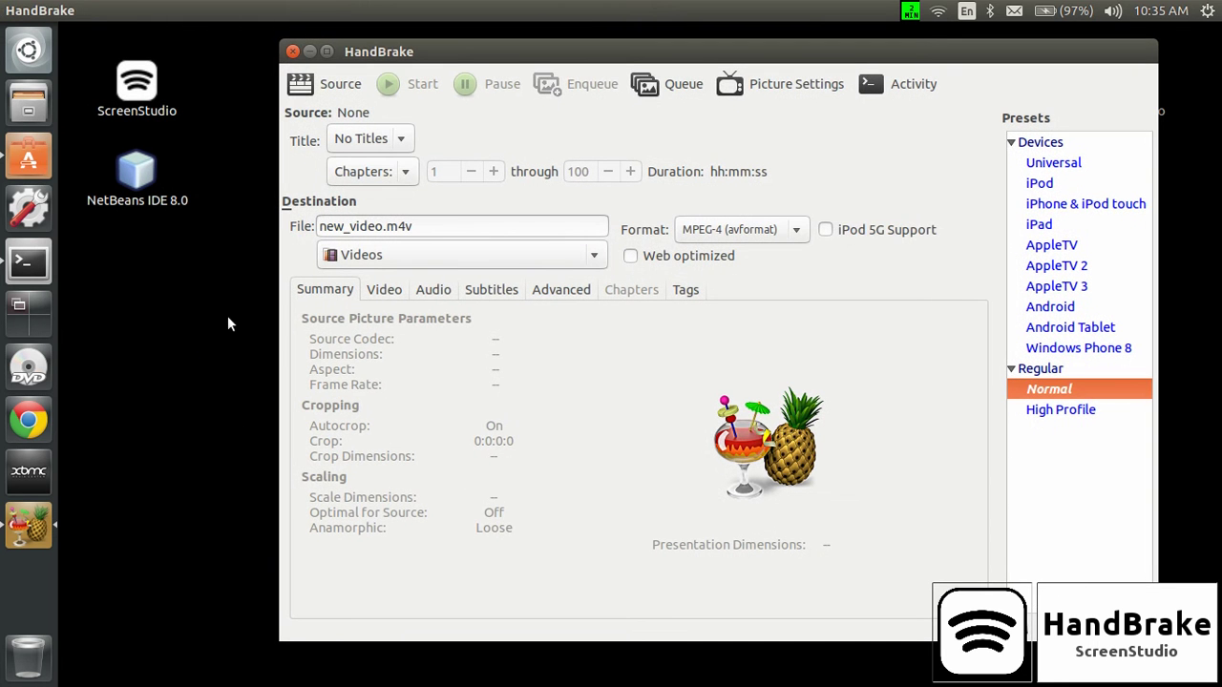
Step: Move HandBrake left, apply the Devices > AppleTV 2 preset, and open Files on Home
{"action": "left_click_drag", "start_coordinate": [492, 58], "coordinate": [408, 64]}
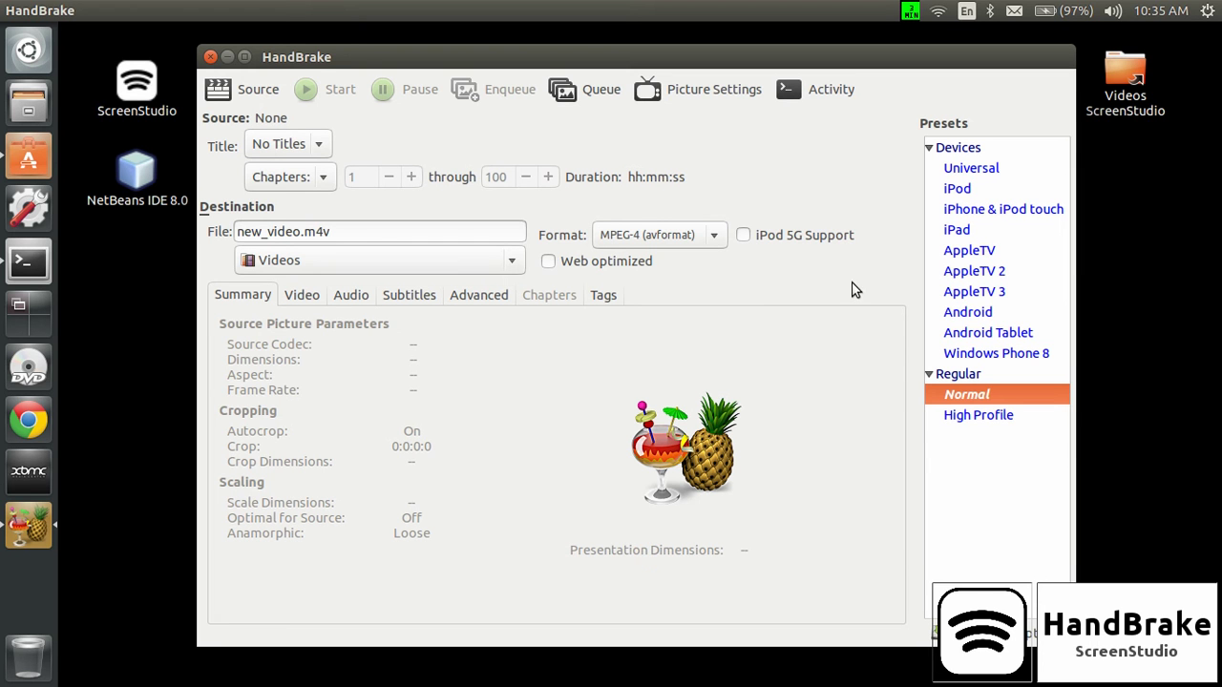
{"action": "left_click", "coordinate": [958, 275]}
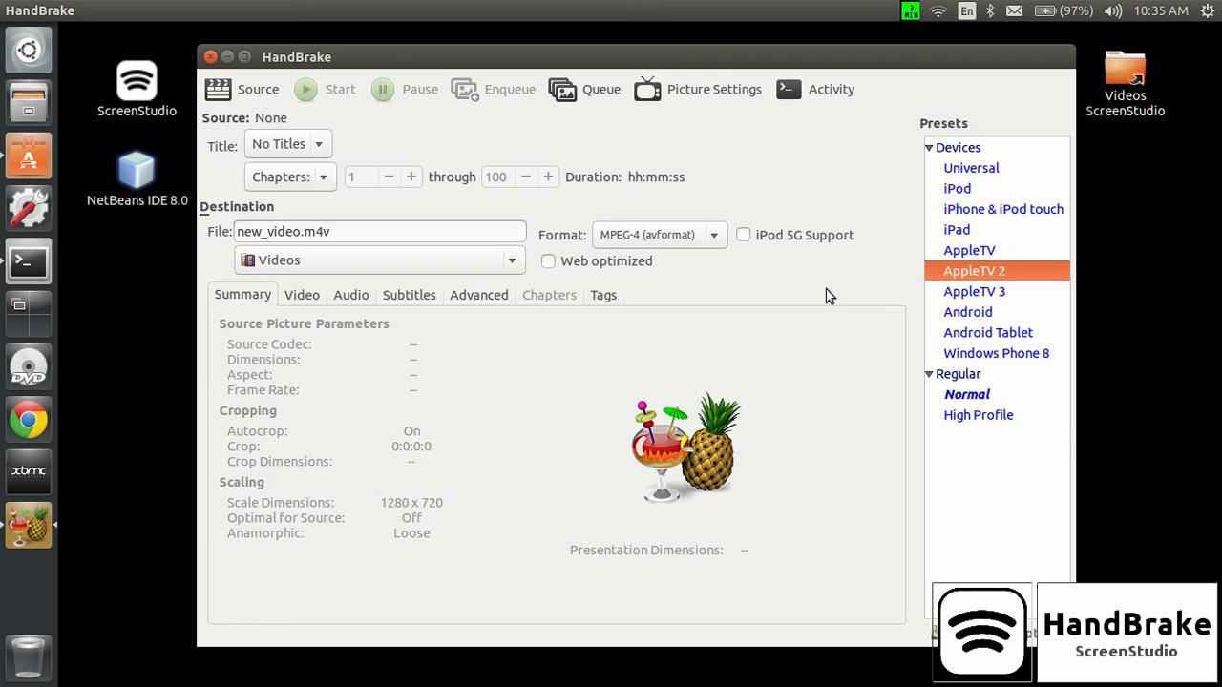
{"action": "left_click", "coordinate": [44, 113]}
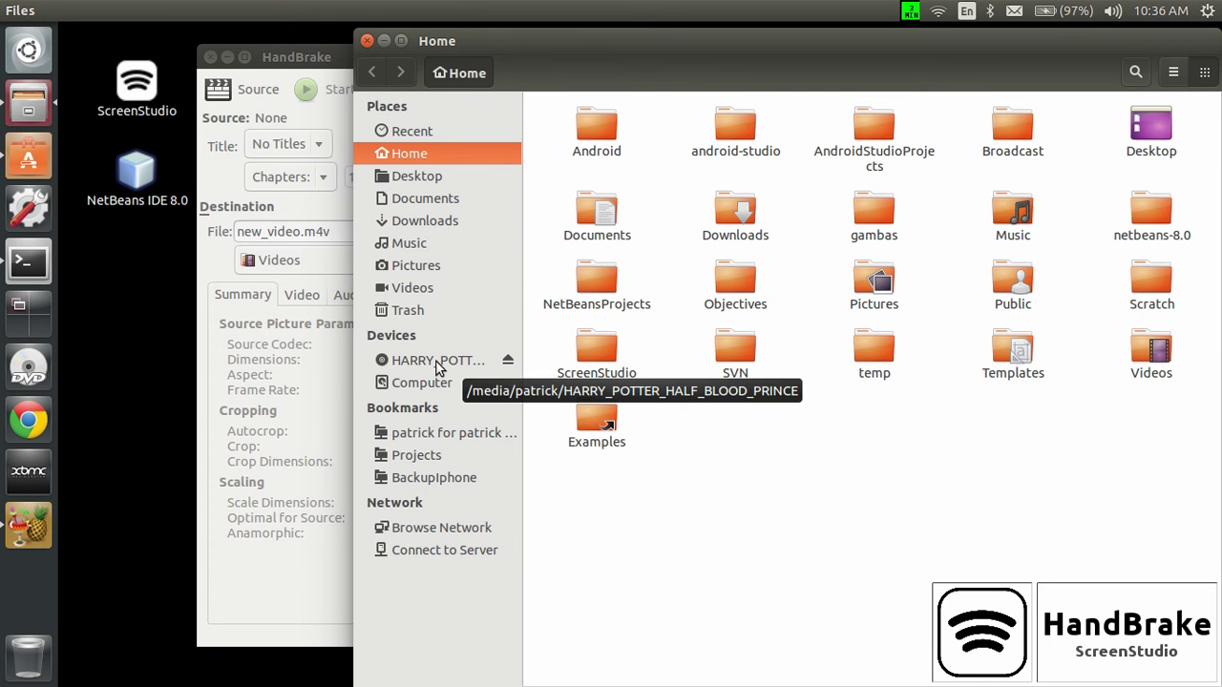
Step: Browse the HARRY_POTTER disc to see its VIDEO_TS folder, then close Files
{"action": "left_click", "coordinate": [437, 362]}
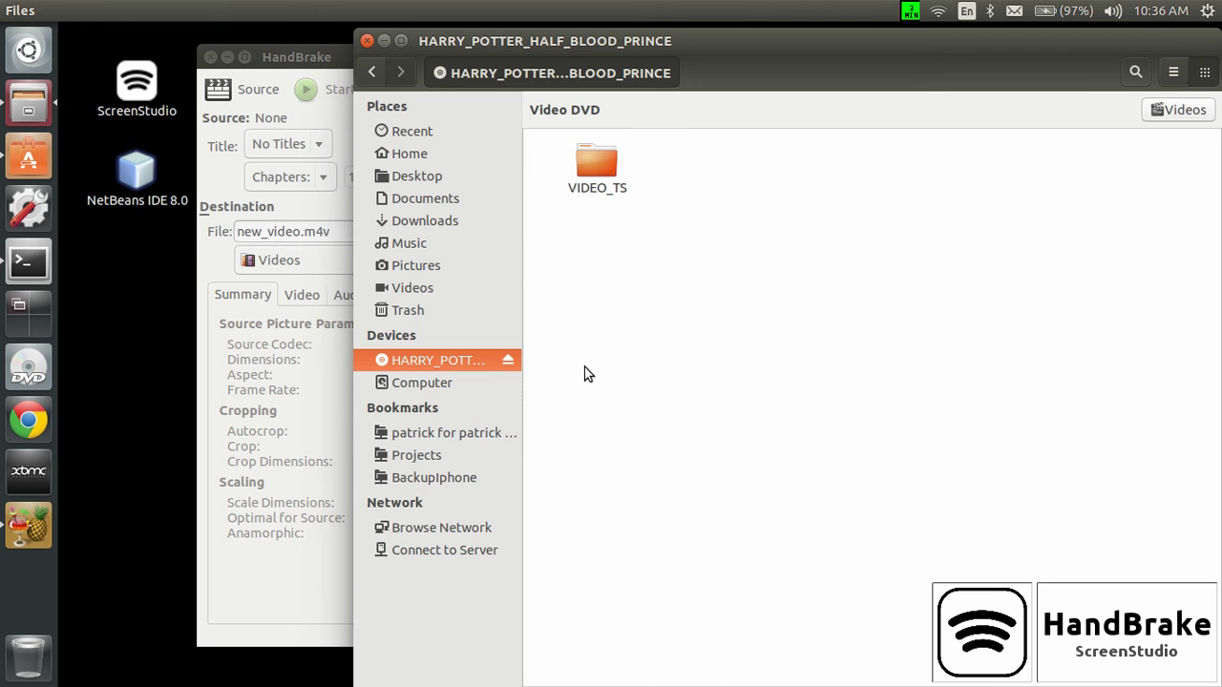
{"action": "left_click", "coordinate": [366, 41]}
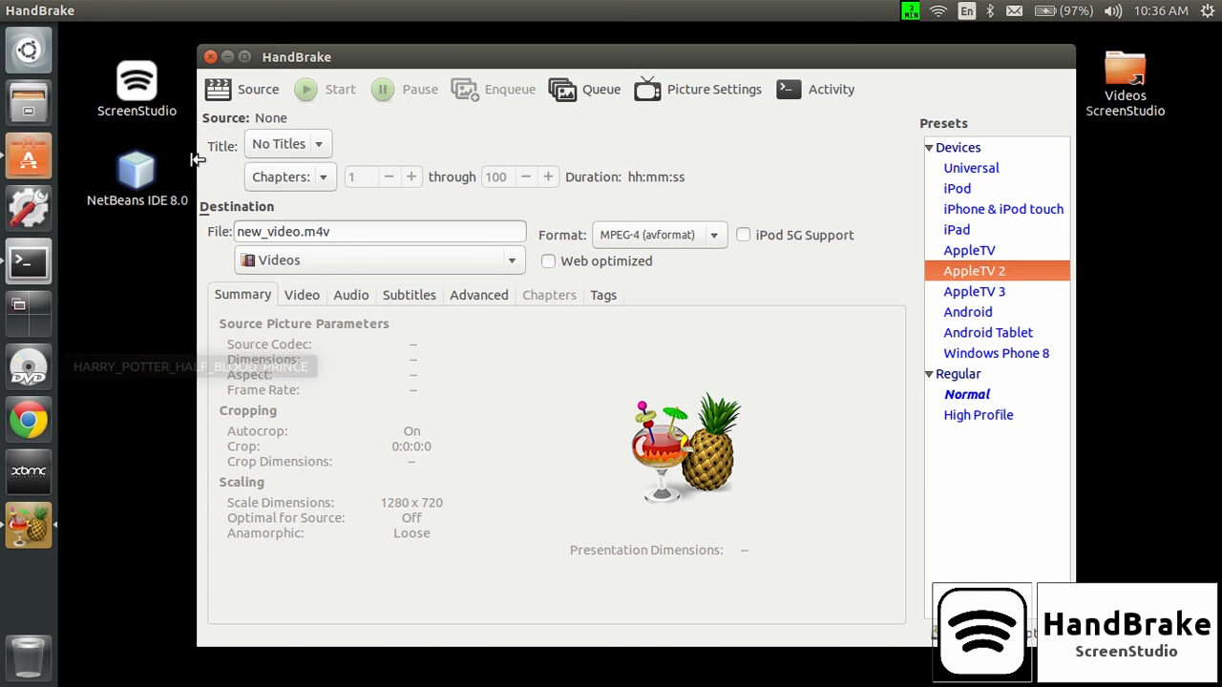
Step: Open DVD drive /dev/sr0 as HandBrake's source to scan the Harry Potter disc
{"action": "left_click", "coordinate": [239, 93]}
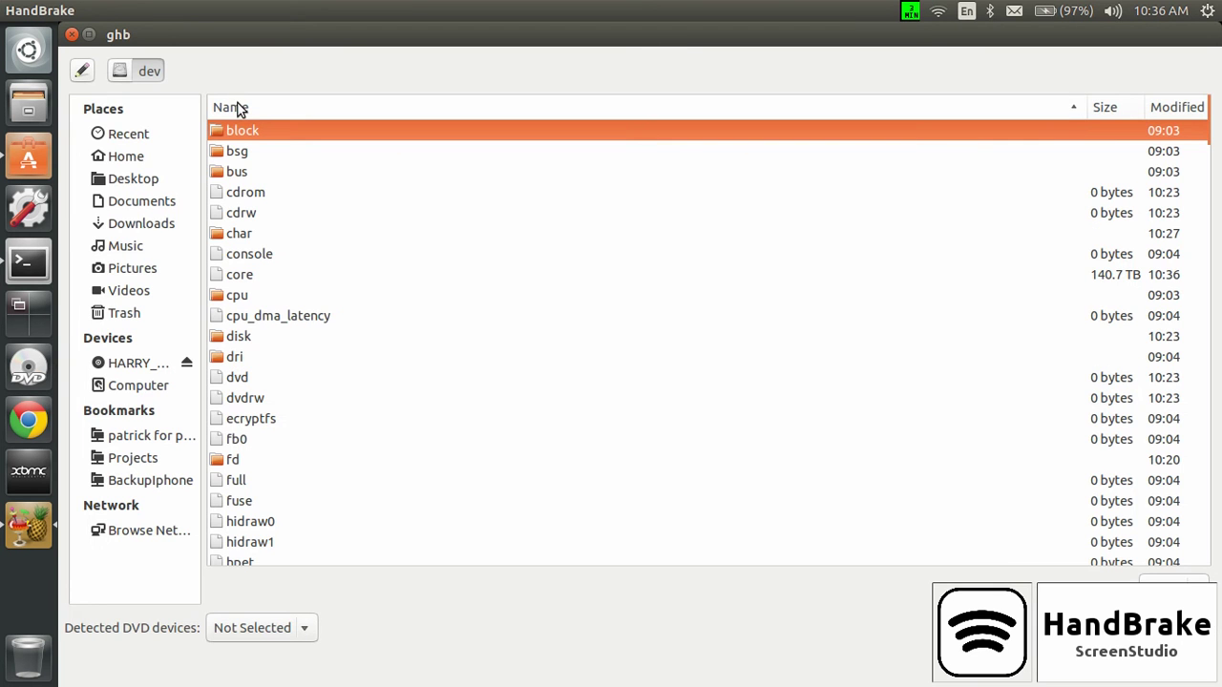
{"action": "left_click", "coordinate": [298, 626]}
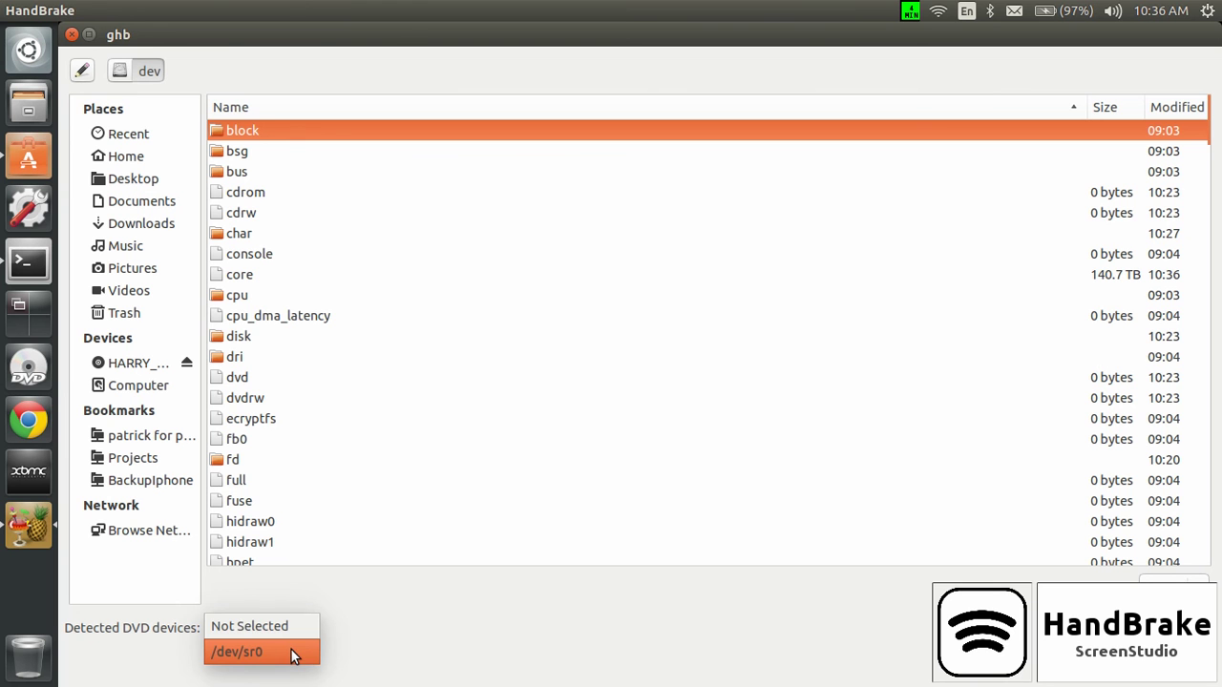
{"action": "left_click", "coordinate": [293, 655]}
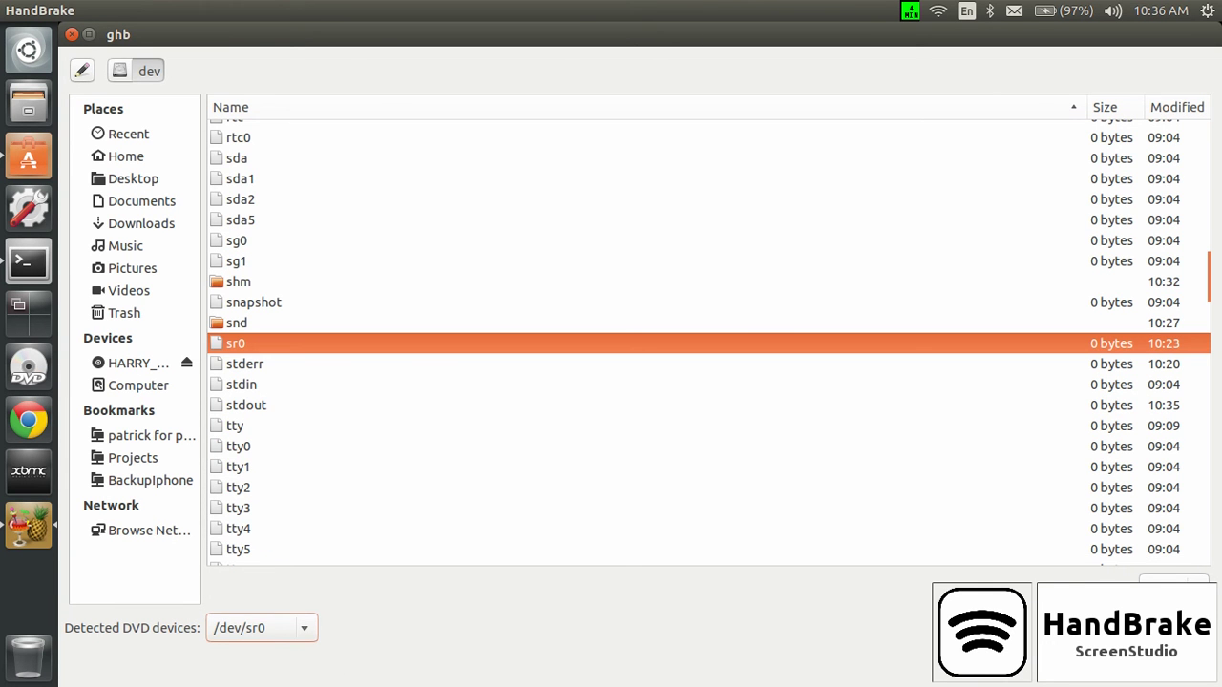
{"action": "key", "text": "Return"}
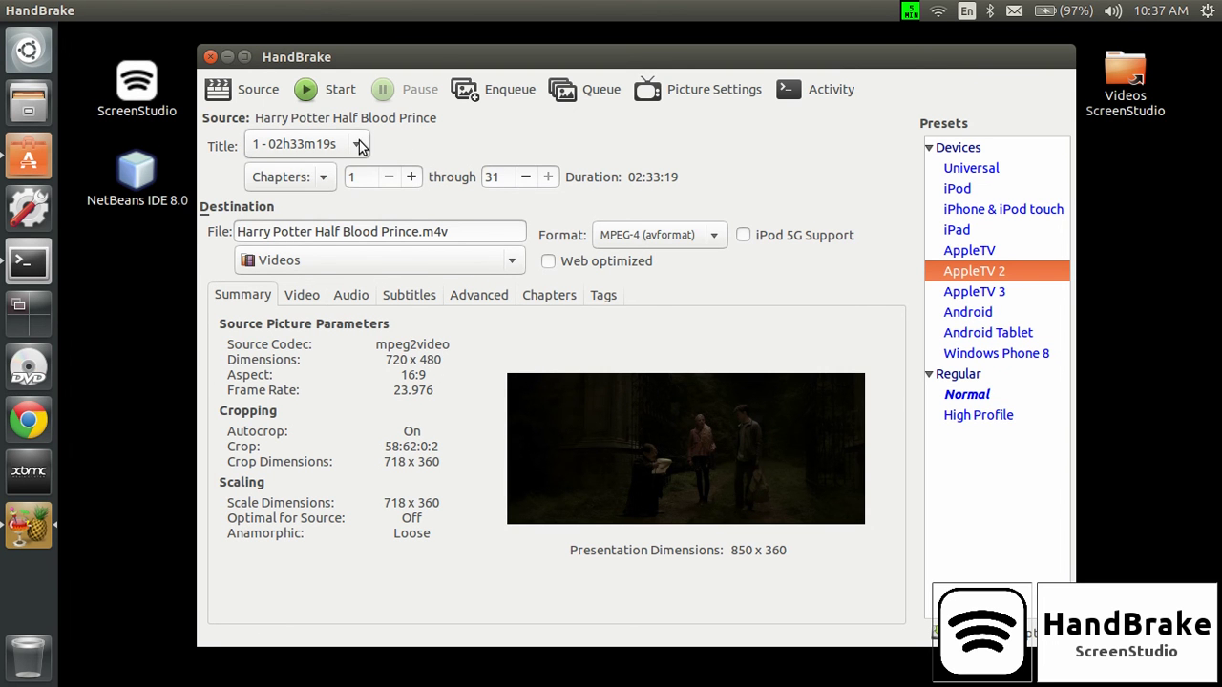
Step: Keep title 1 (02h33m19s) and move via the Video tab to the Audio settings
{"action": "left_click", "coordinate": [359, 142]}
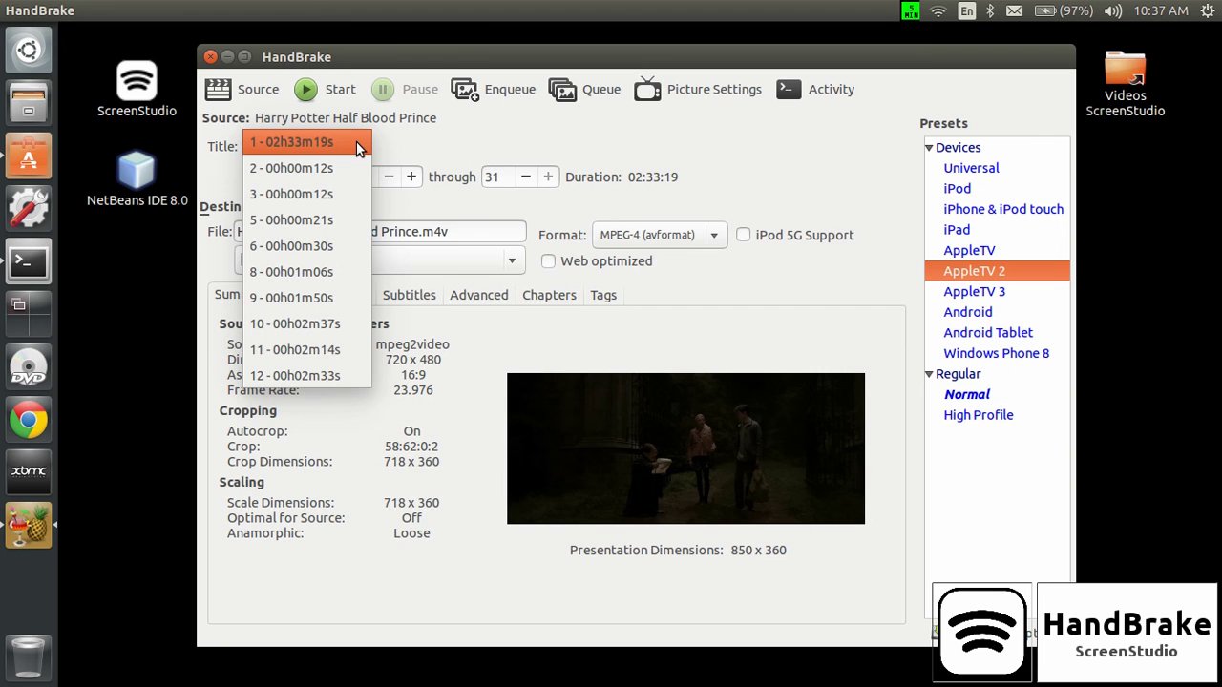
{"action": "left_click", "coordinate": [353, 142]}
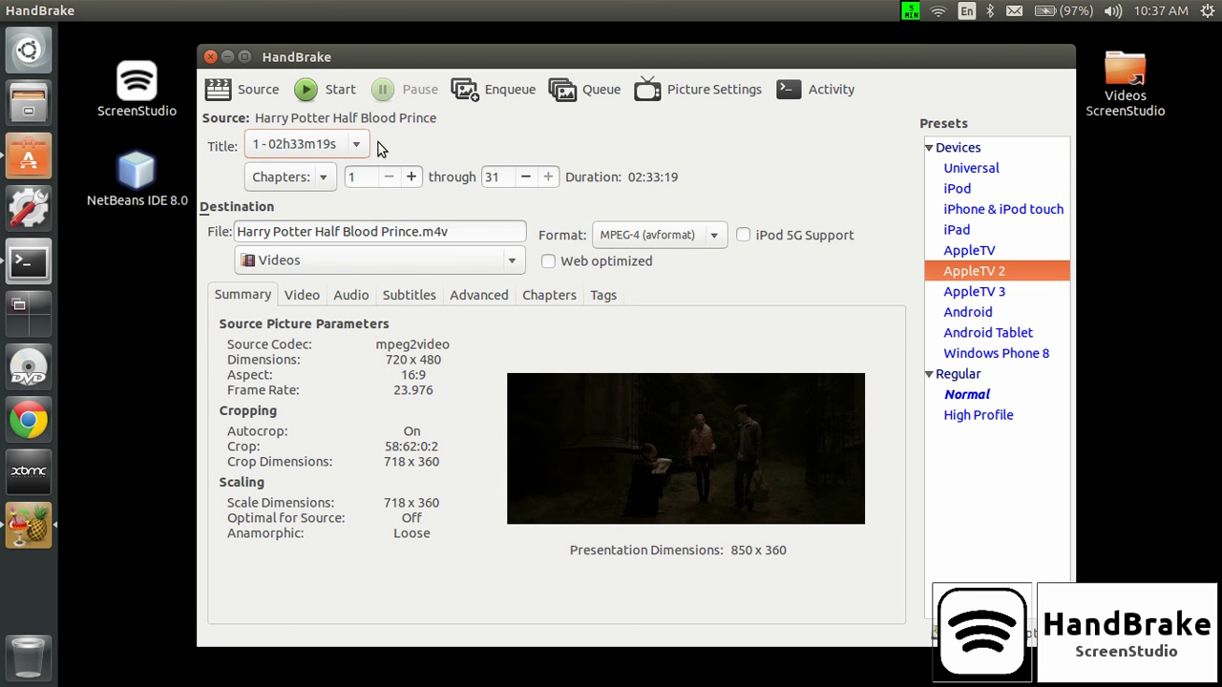
{"action": "left_click", "coordinate": [303, 296]}
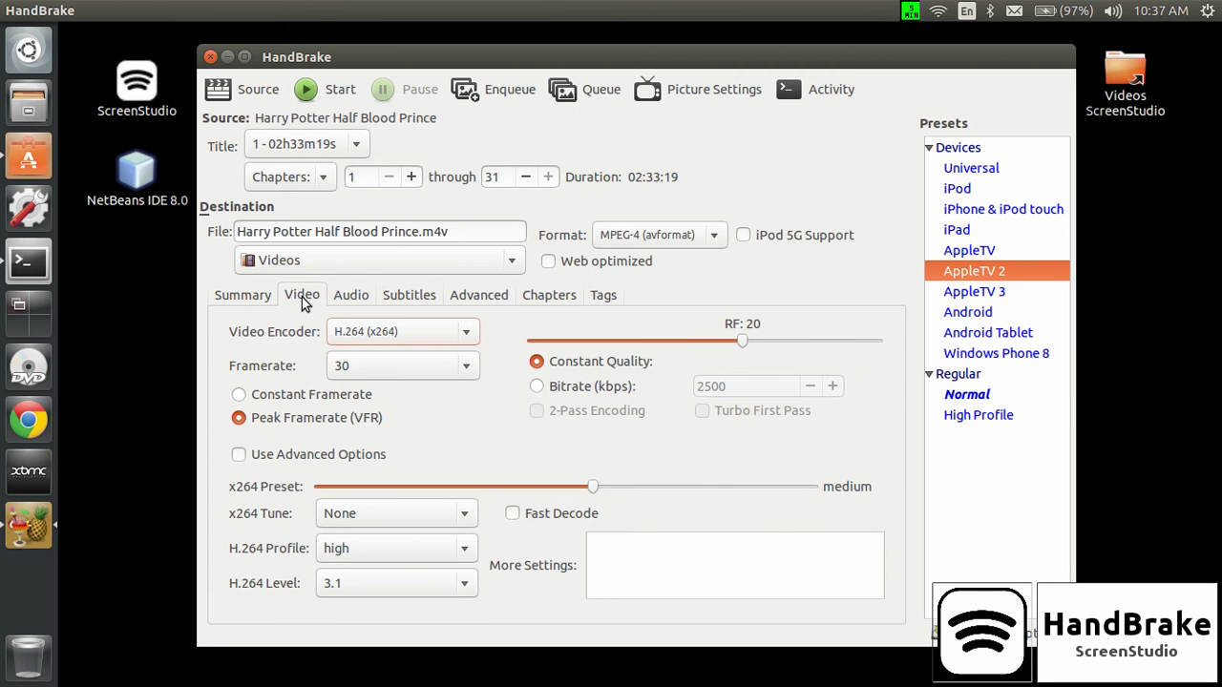
{"action": "left_click", "coordinate": [351, 298]}
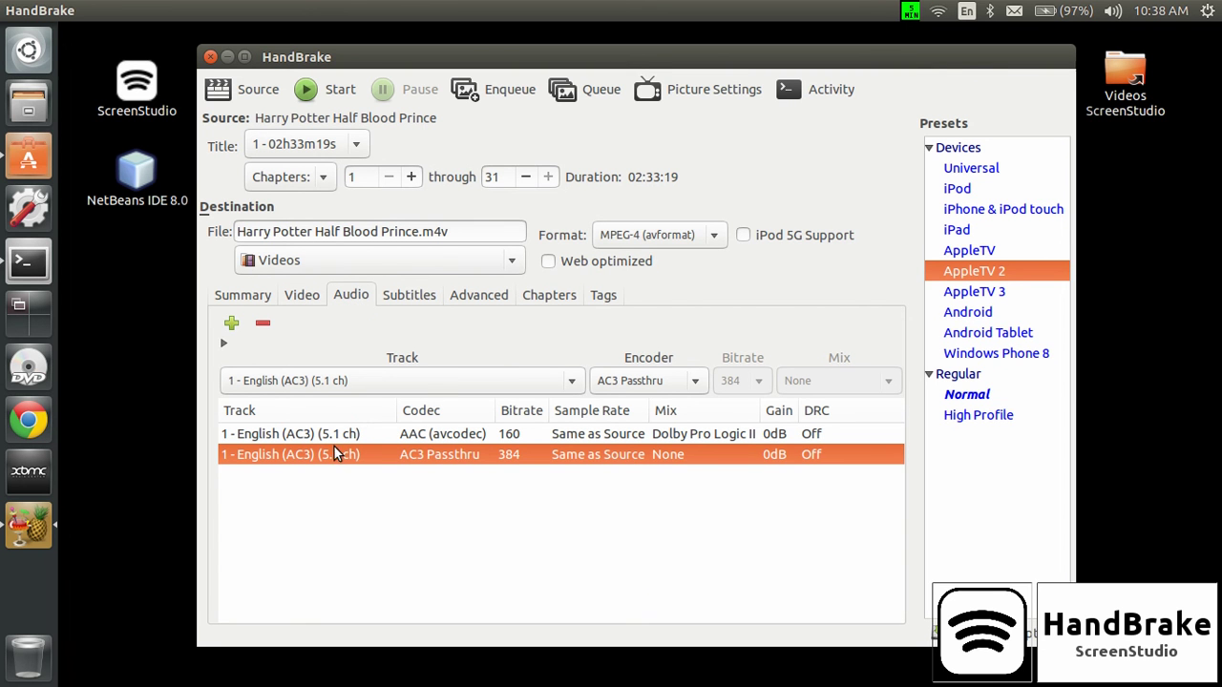
Step: Switch the second audio track to Francais, encoded as AAC (avcodec) at 192 kbps
{"action": "left_click", "coordinate": [340, 382]}
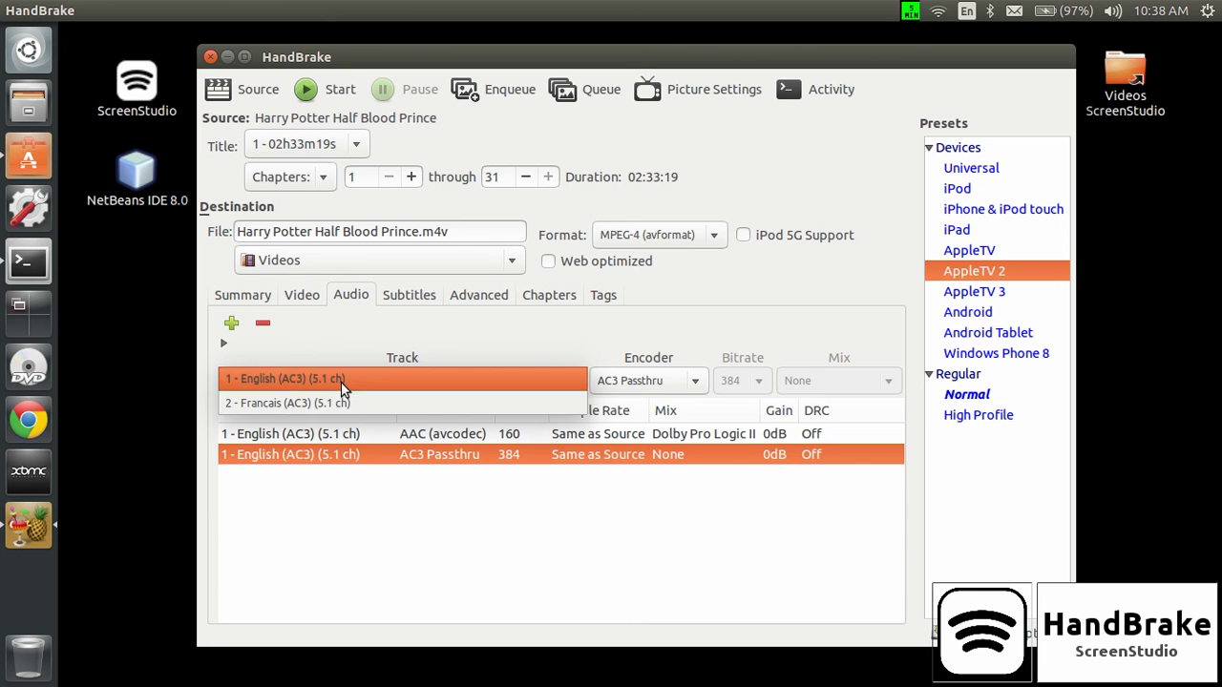
{"action": "left_click", "coordinate": [333, 399]}
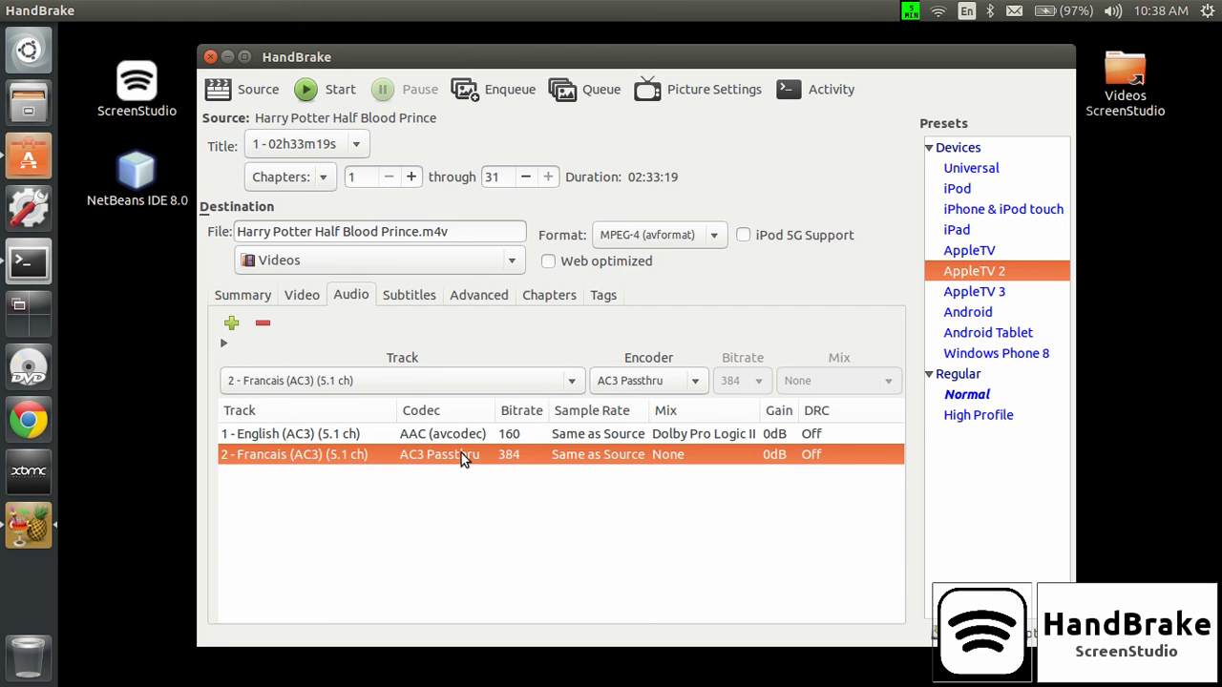
{"action": "left_click", "coordinate": [618, 381]}
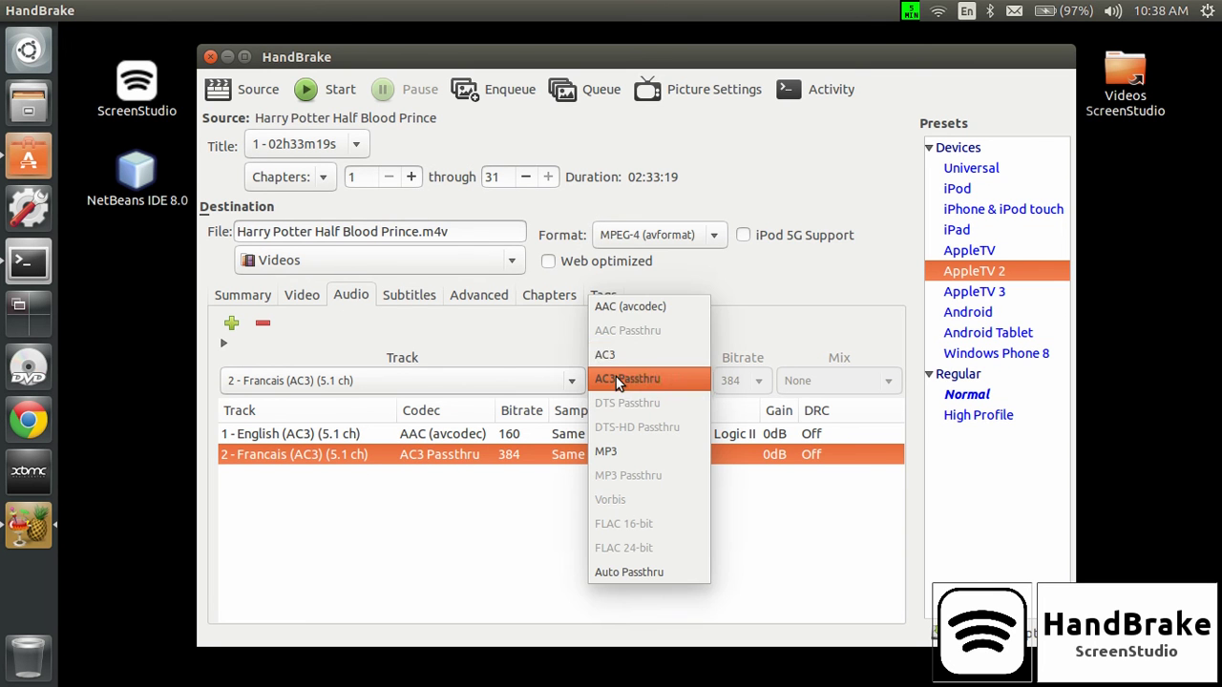
{"action": "left_click", "coordinate": [625, 309]}
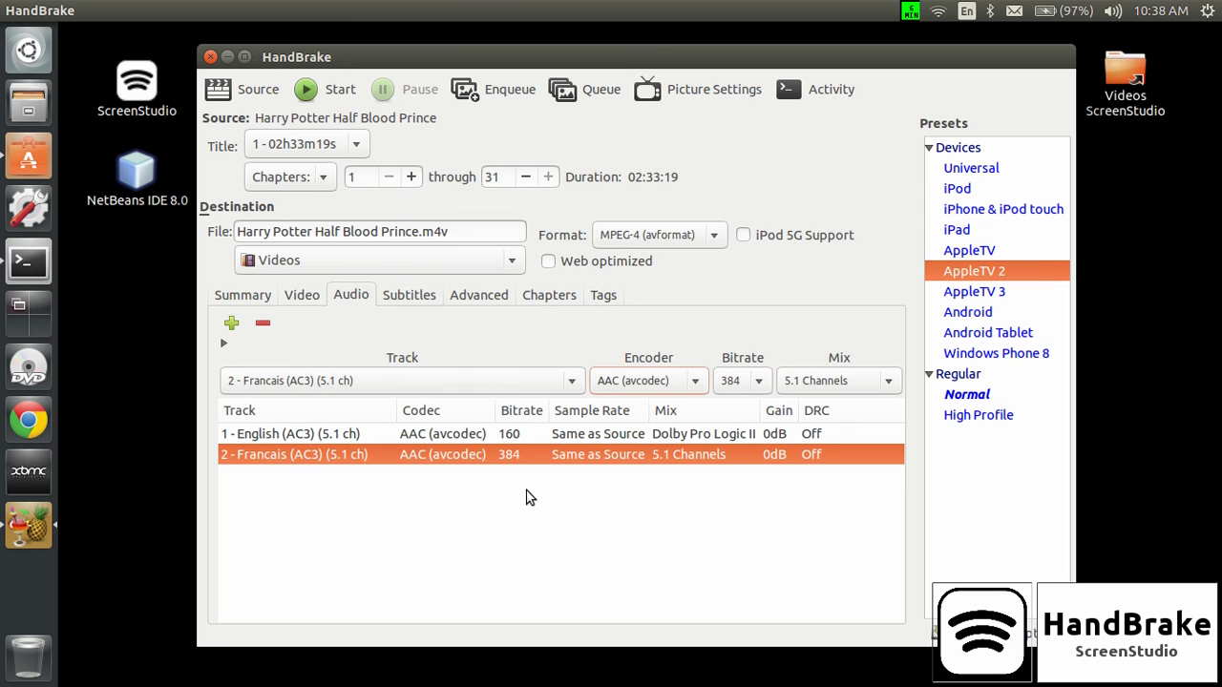
{"action": "left_click", "coordinate": [760, 382]}
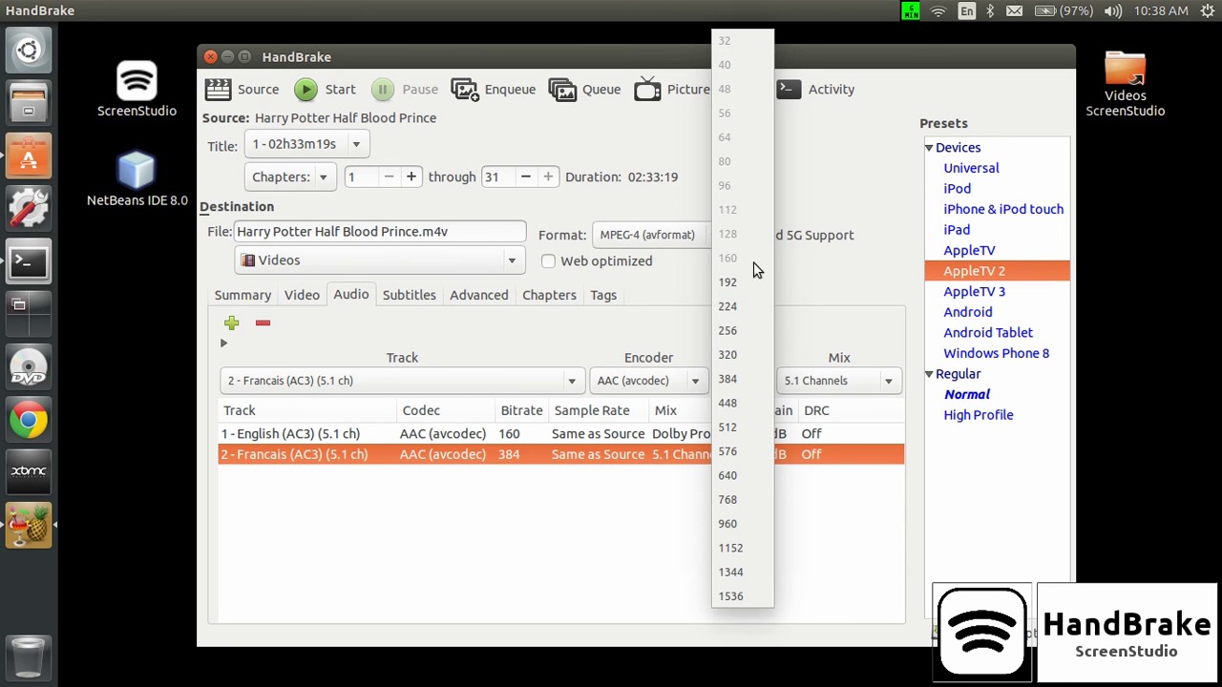
{"action": "left_click", "coordinate": [754, 283]}
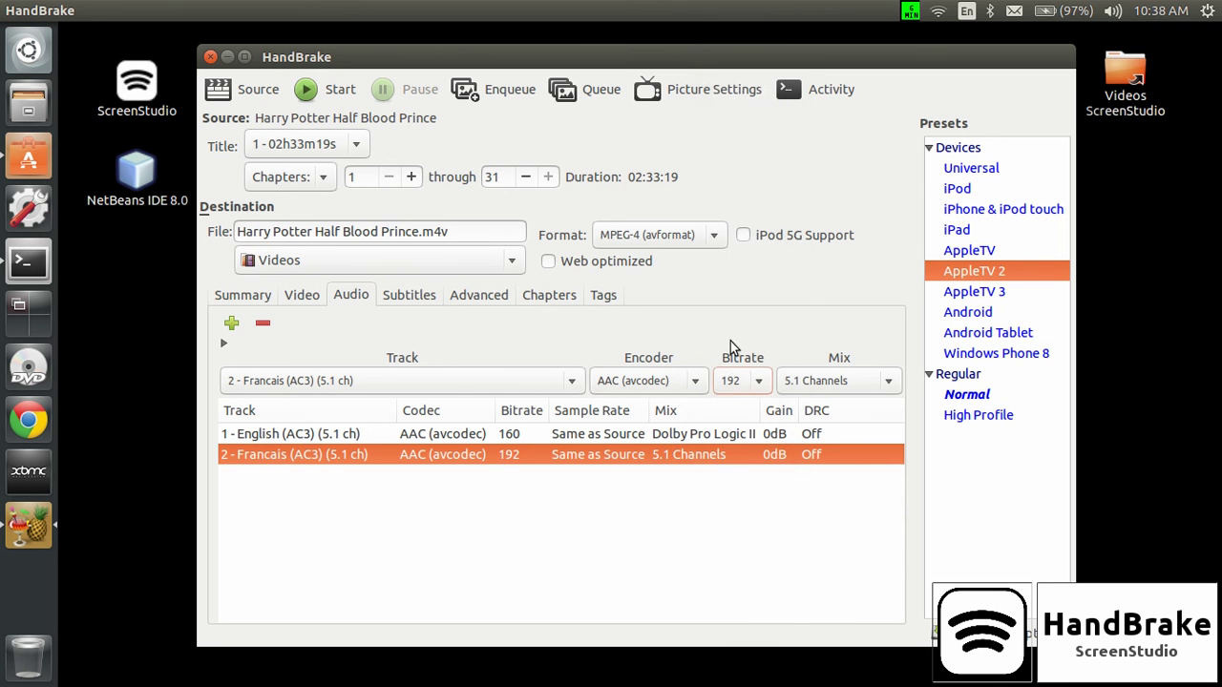
Step: Raise the English audio track's bitrate to 192 kbps
{"action": "left_click", "coordinate": [582, 435]}
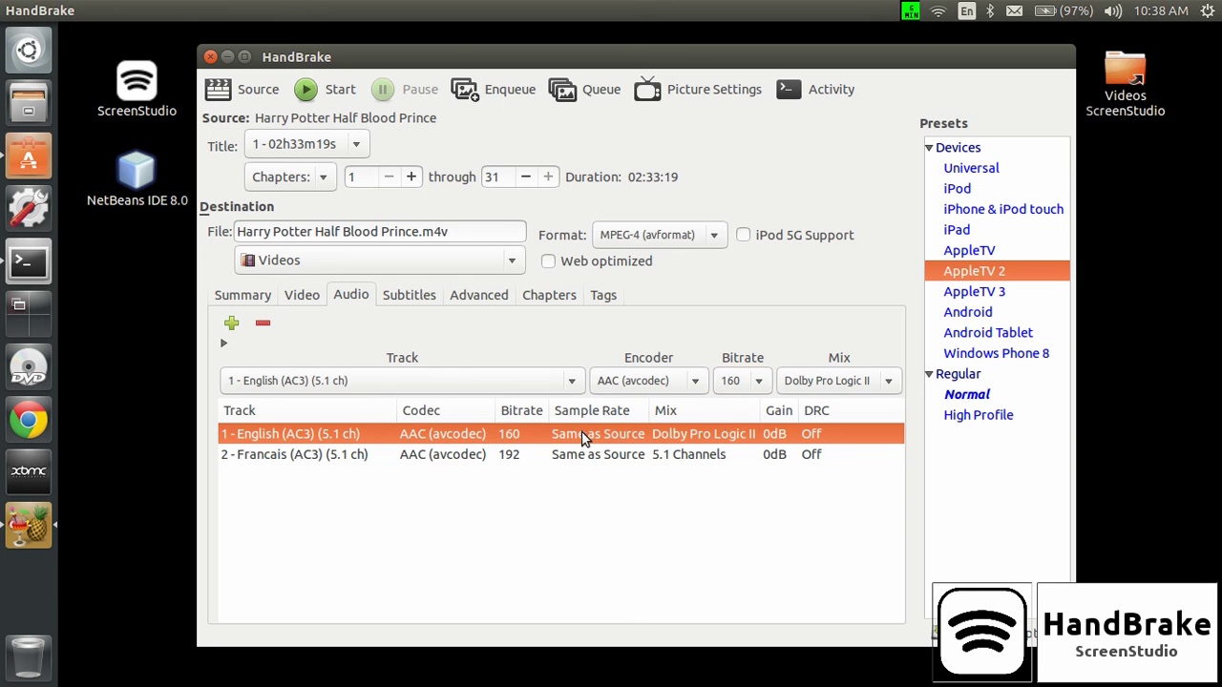
{"action": "left_click", "coordinate": [756, 381]}
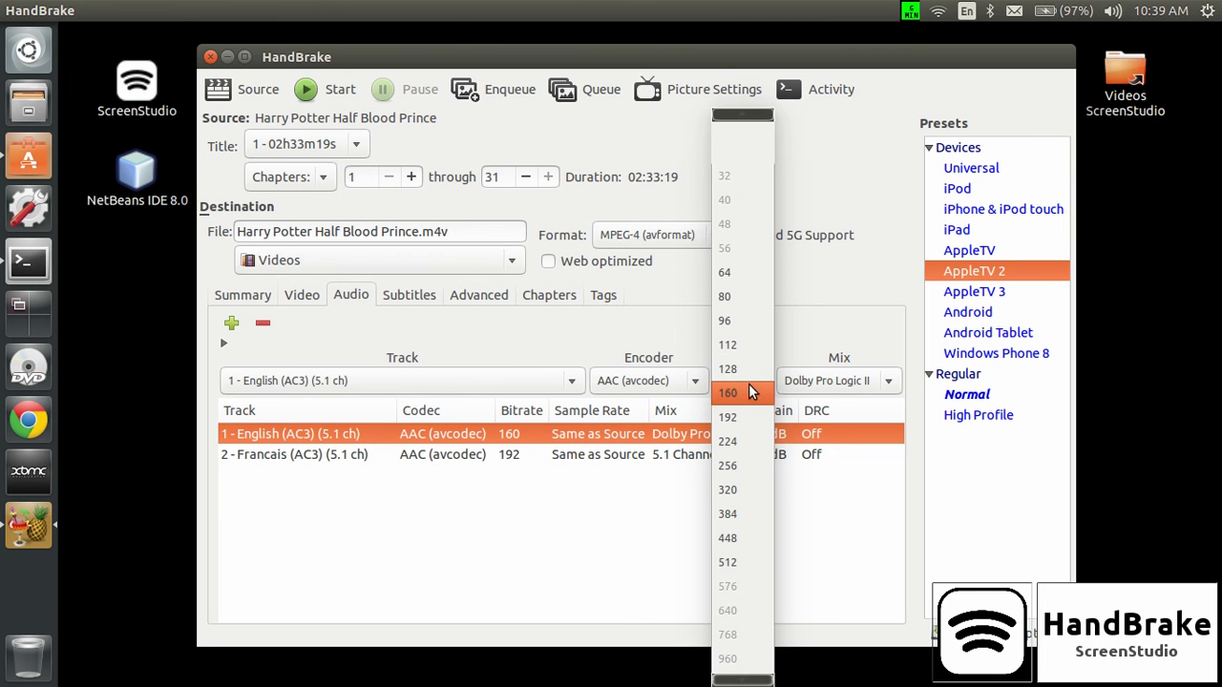
{"action": "left_click", "coordinate": [745, 416]}
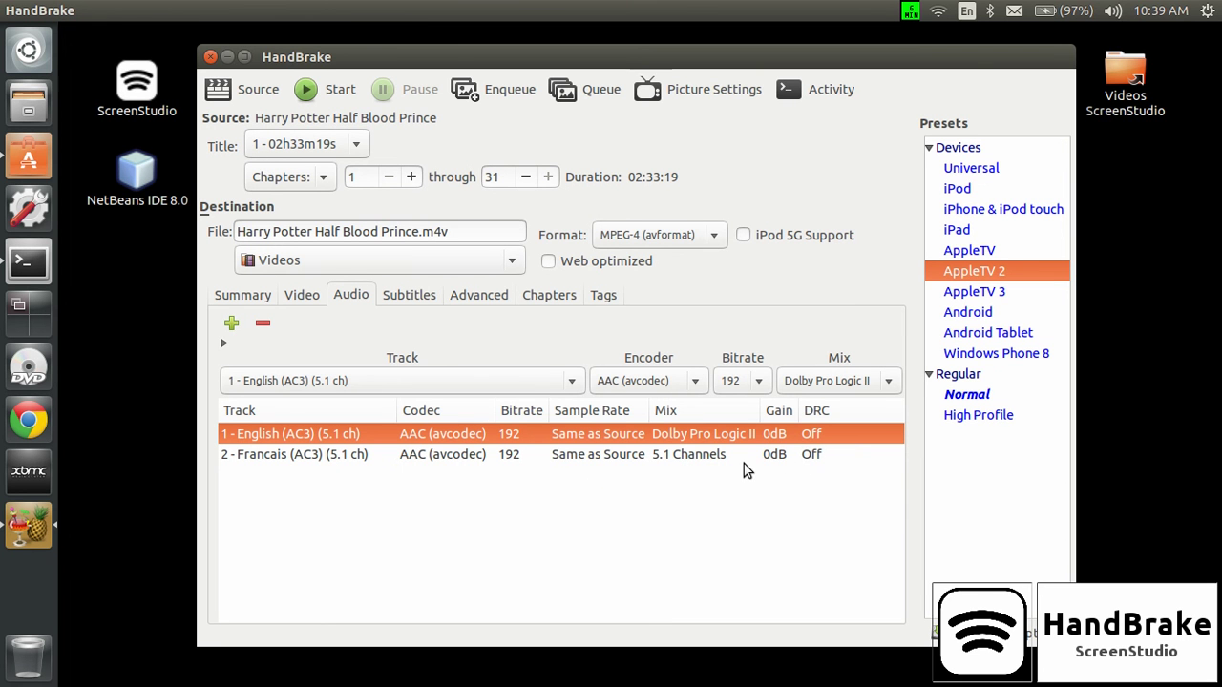
Step: Review the subtitle track list, Advanced x264 options, chapter markers, and the blank metadata tags
{"action": "left_click", "coordinate": [395, 298]}
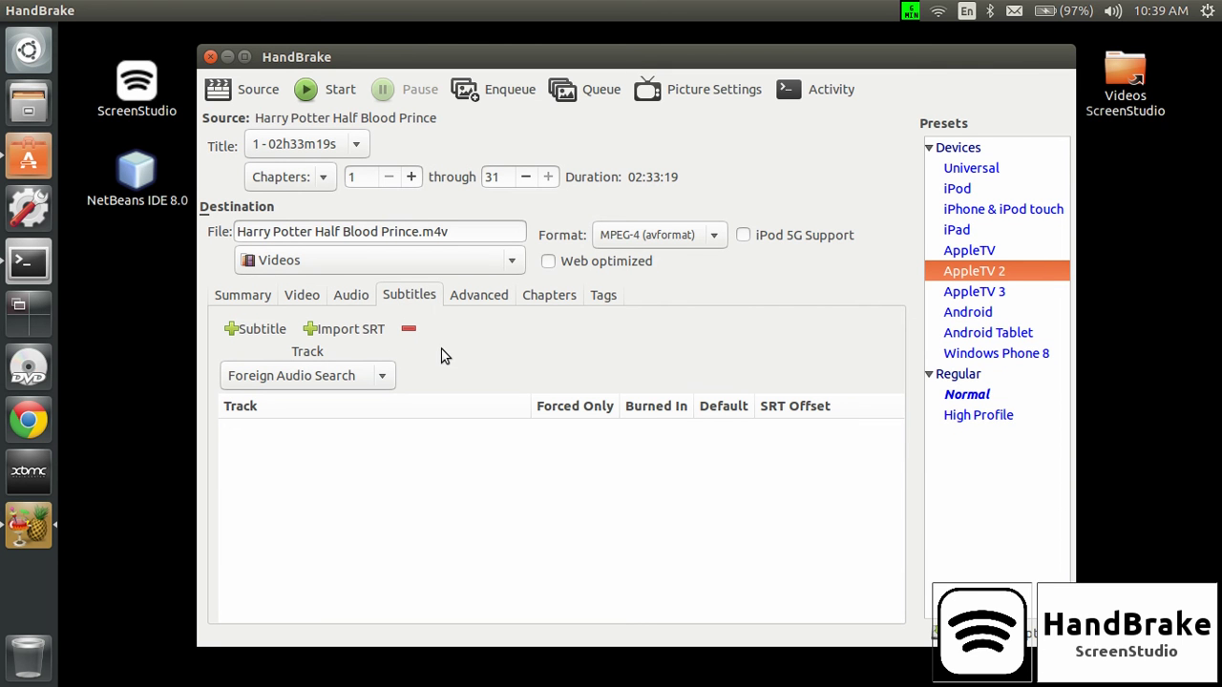
{"action": "left_click", "coordinate": [387, 381]}
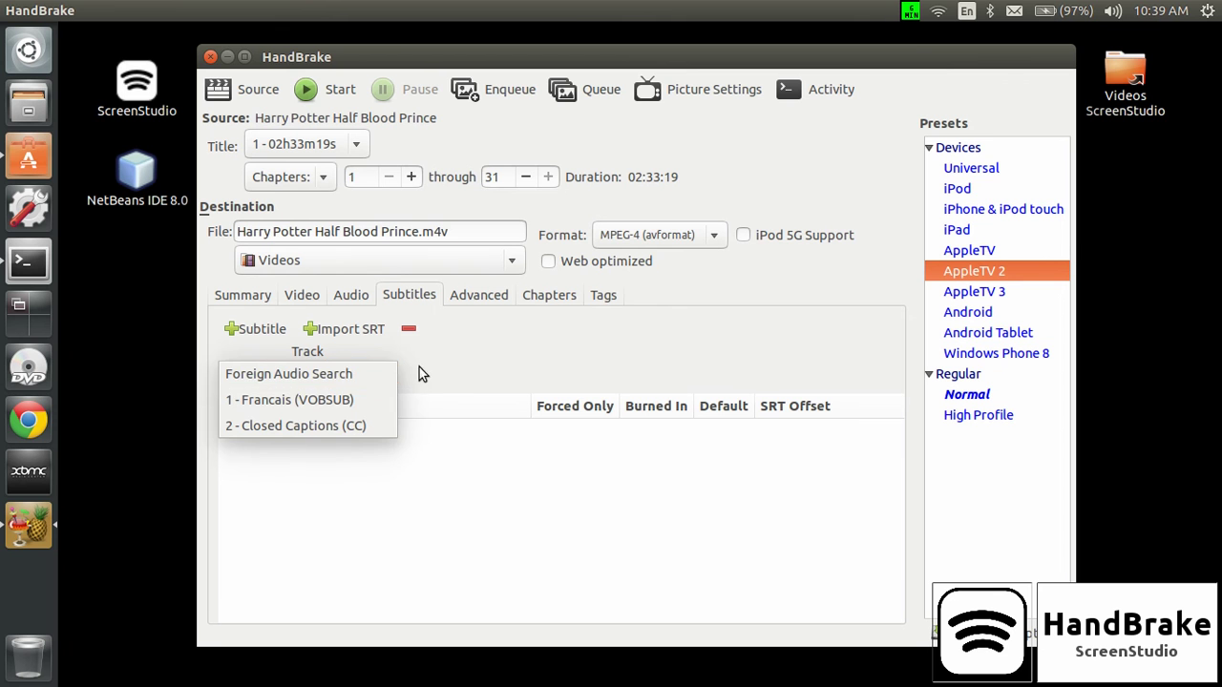
{"action": "left_click", "coordinate": [445, 357]}
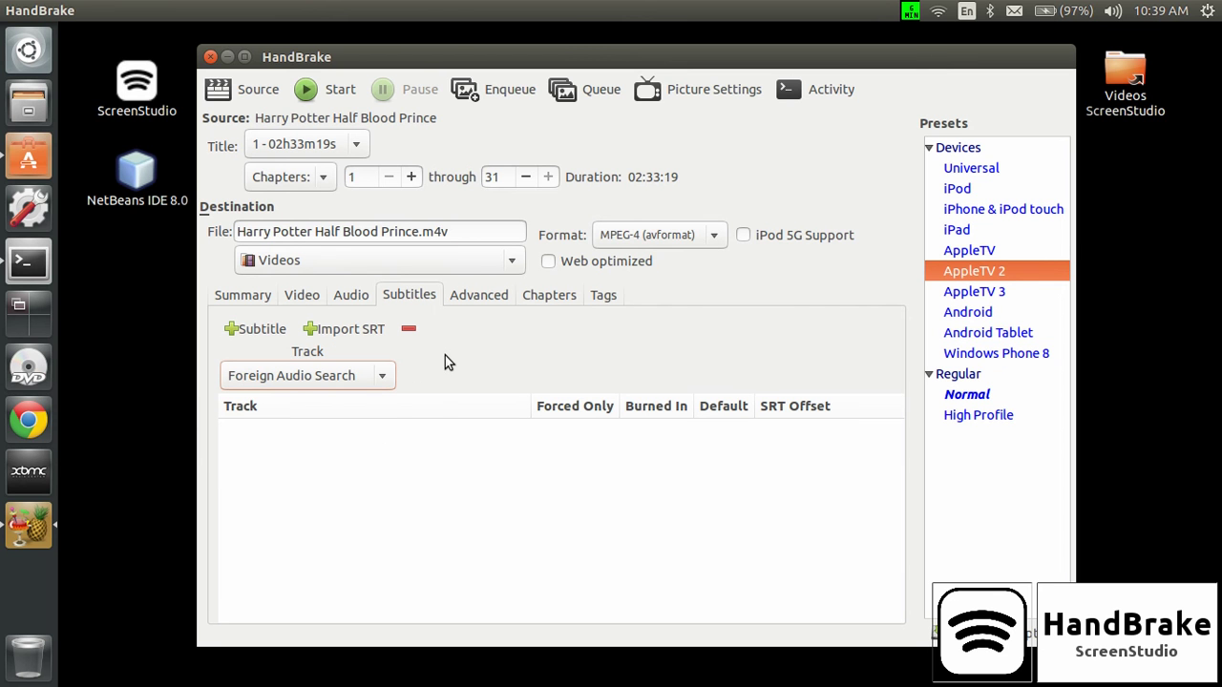
{"action": "left_click", "coordinate": [464, 299]}
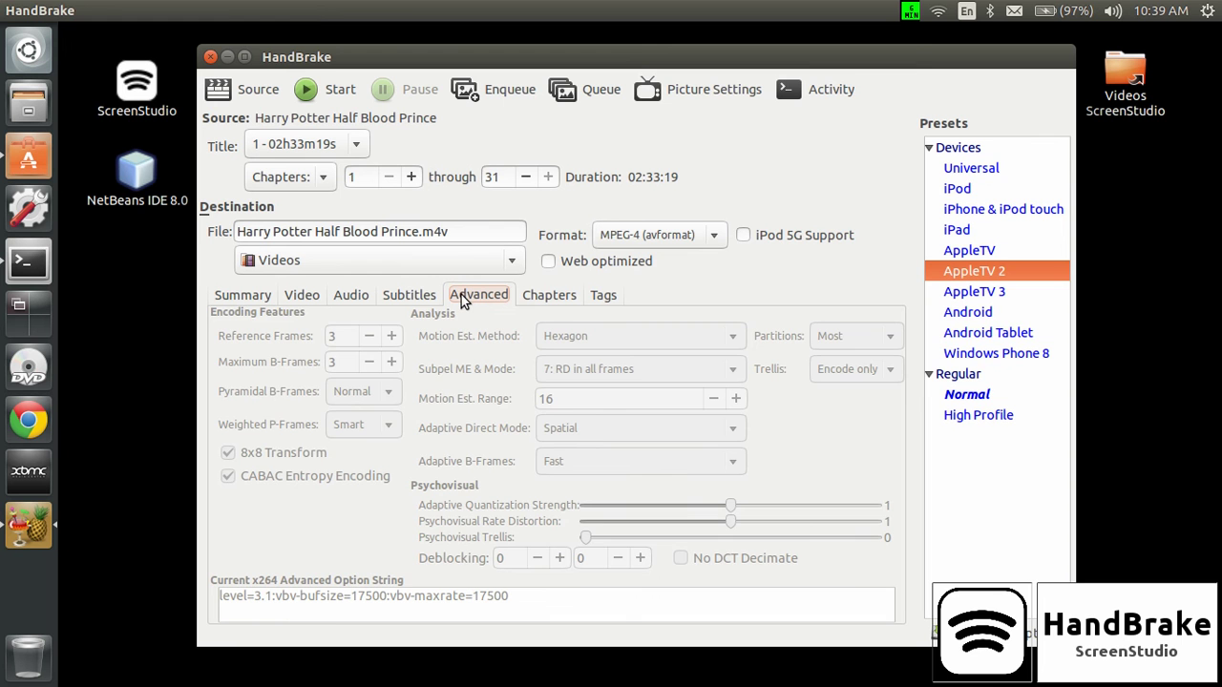
{"action": "left_click", "coordinate": [536, 299]}
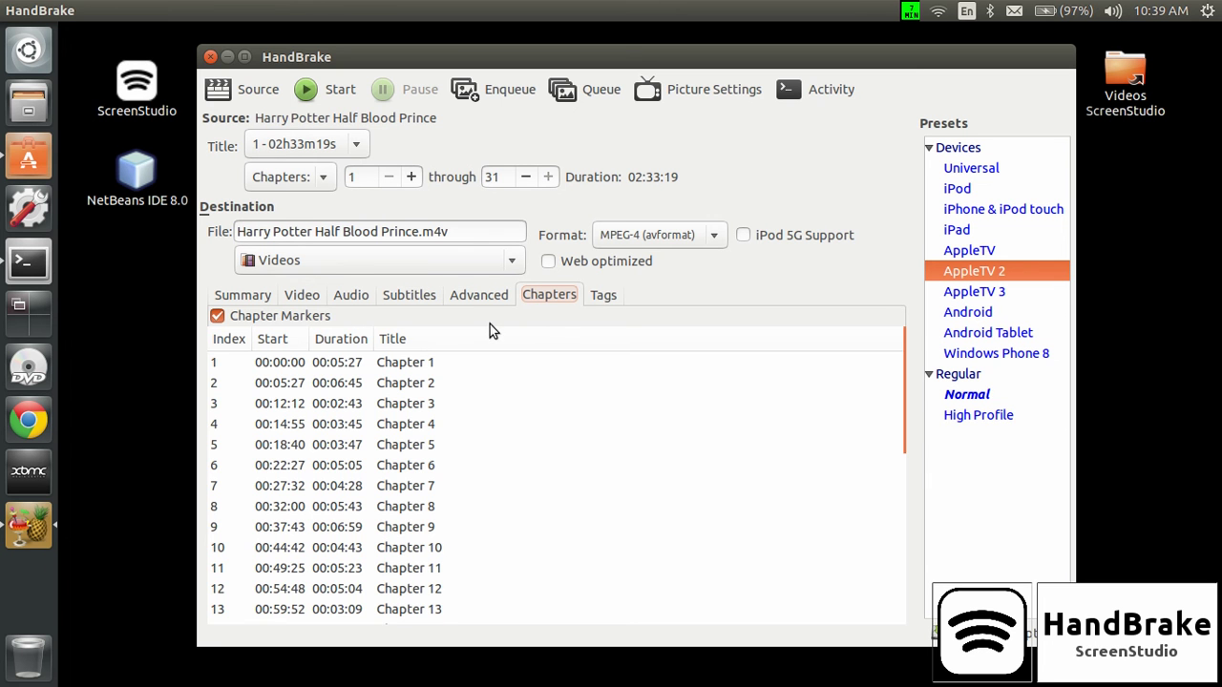
{"action": "left_click", "coordinate": [600, 298]}
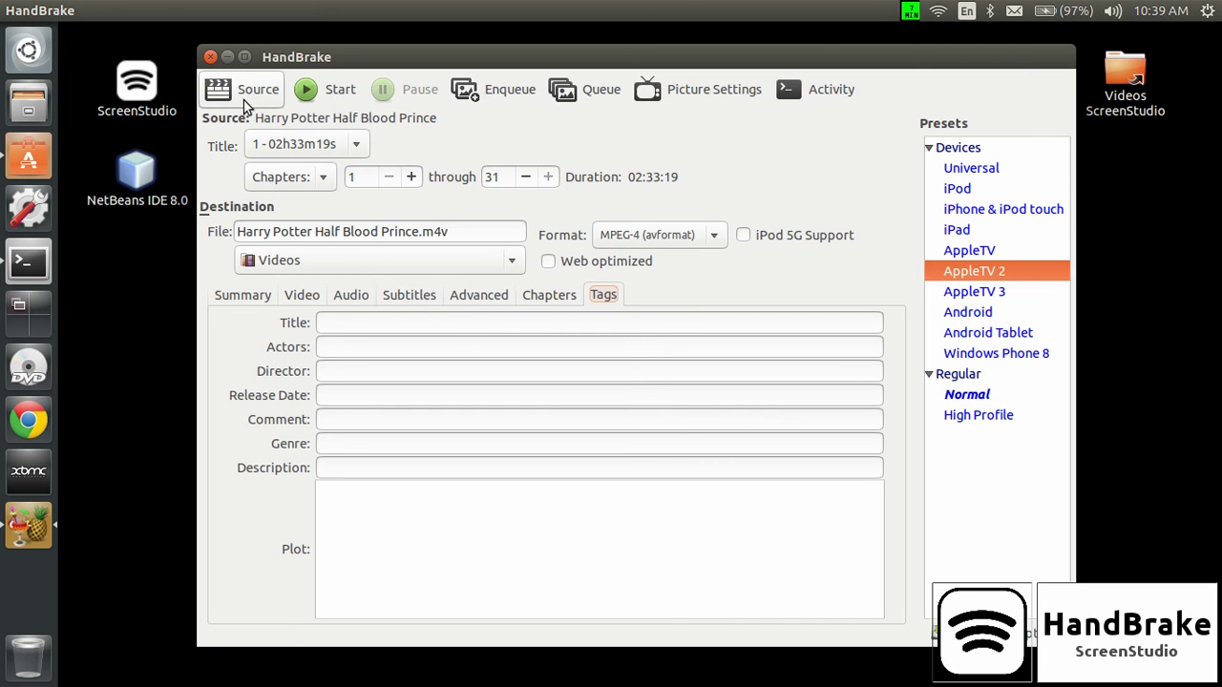
Step: Return to the Summary tab's source preview, leaving the destination folder at Videos
{"action": "left_click", "coordinate": [247, 295]}
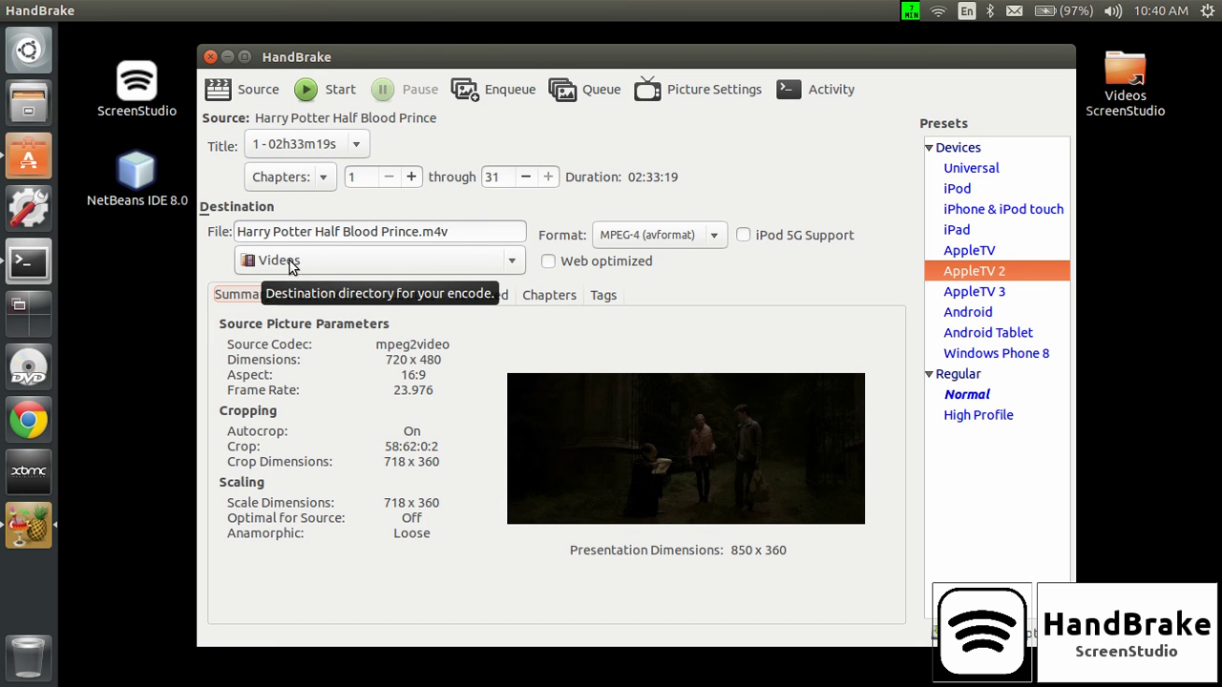
{"action": "left_click", "coordinate": [513, 265]}
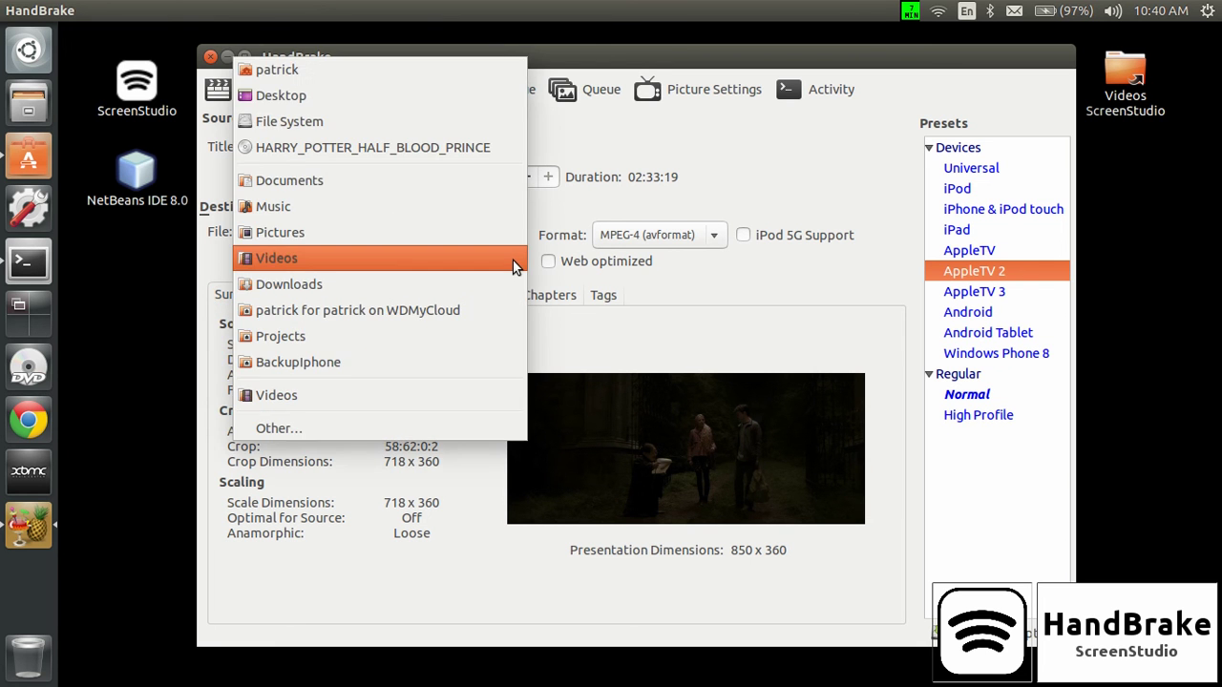
{"action": "left_click", "coordinate": [615, 203]}
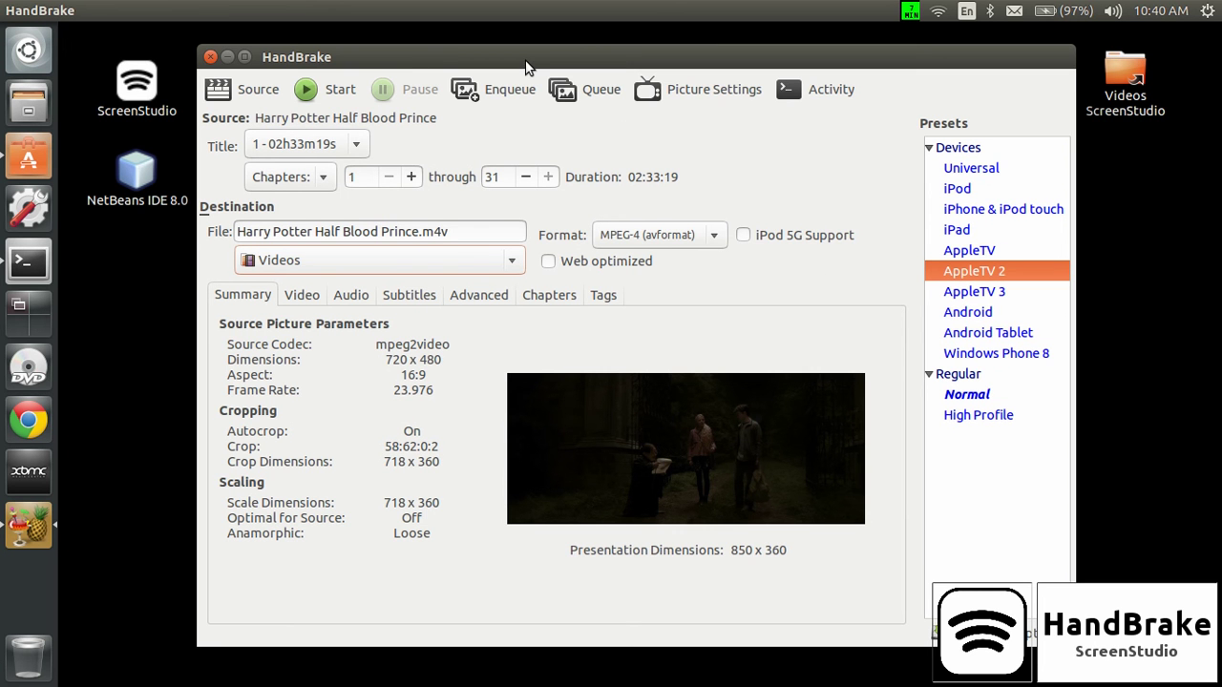
Step: Move the HandBrake window a little to the left
{"action": "left_click_drag", "start_coordinate": [525, 66], "coordinate": [509, 60]}
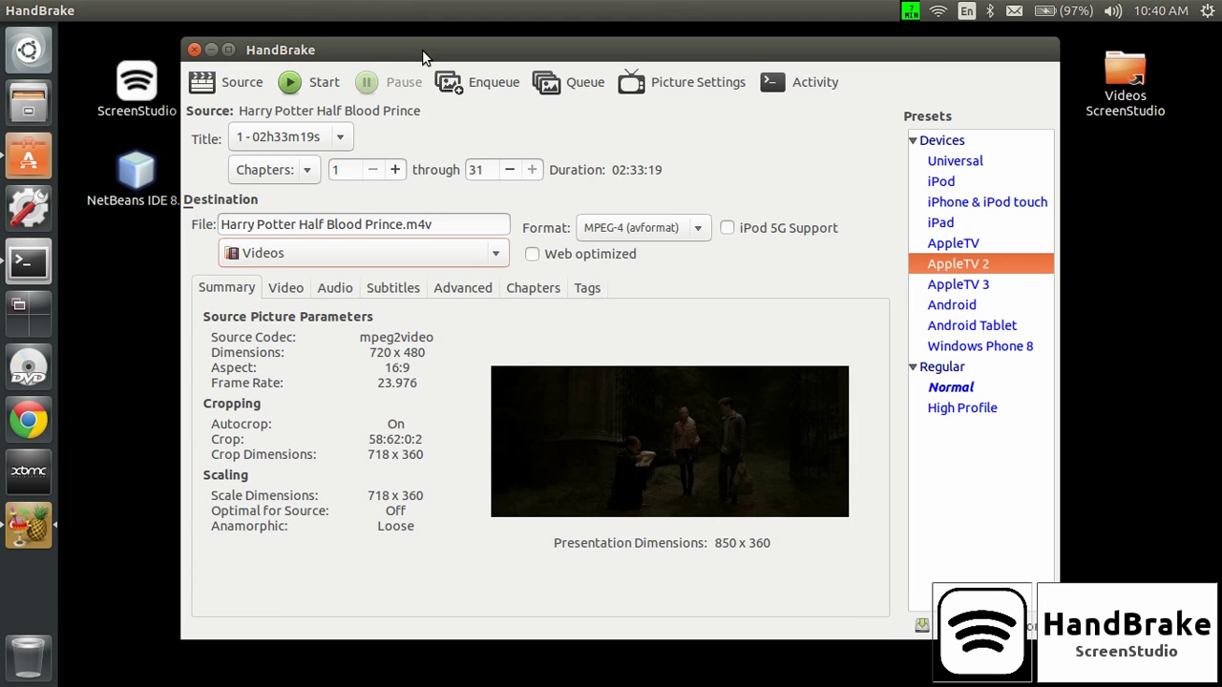
{"action": "left_click_drag", "start_coordinate": [422, 50], "coordinate": [398, 48]}
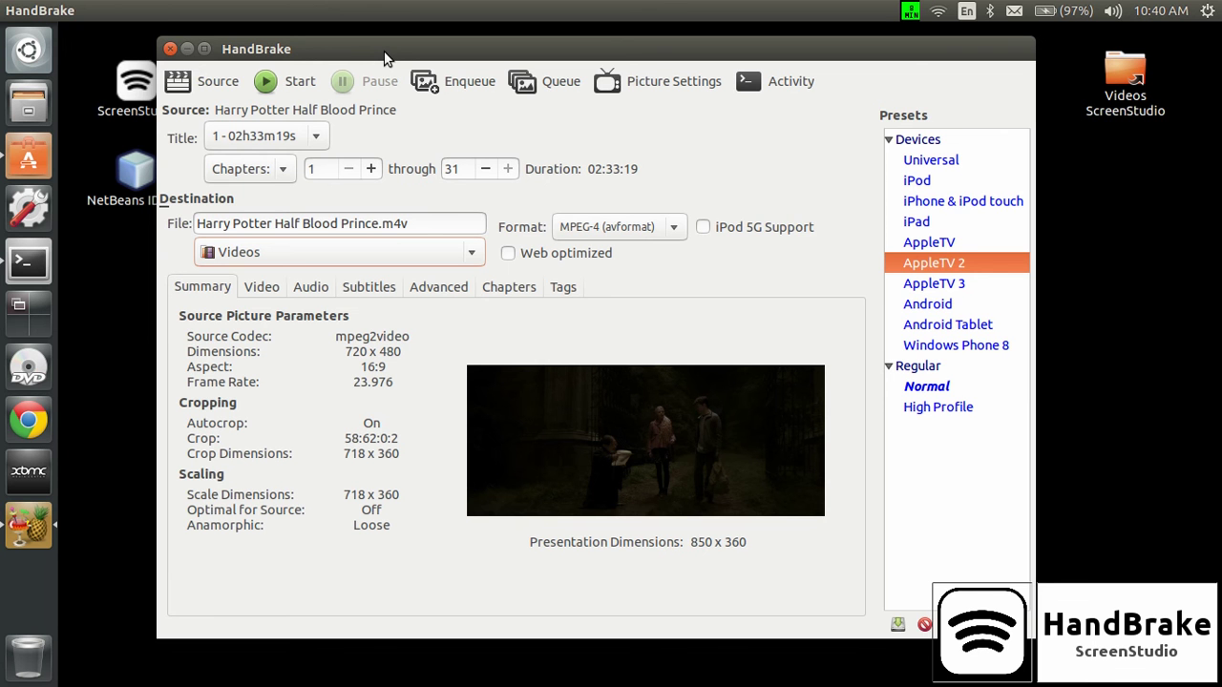
{"action": "left_click_drag", "start_coordinate": [338, 49], "coordinate": [321, 46]}
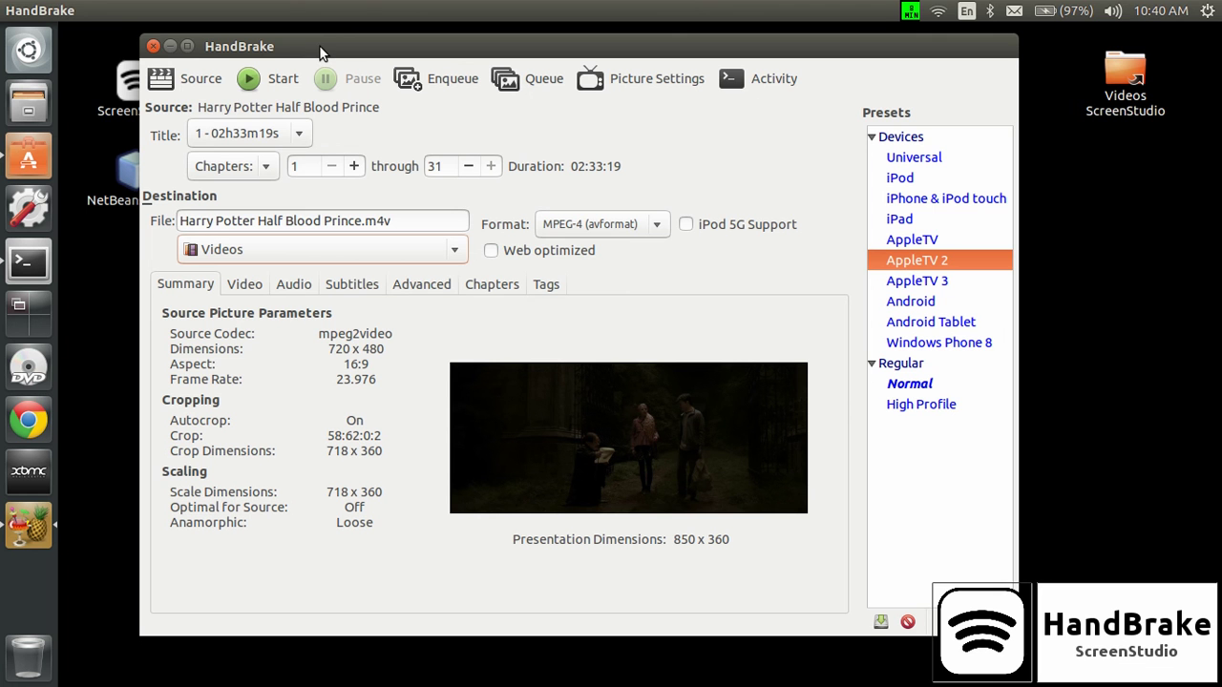
Step: Load bbb_sunflower_1080p_30fps_normal from the Videos folder as the source clip
{"action": "left_click", "coordinate": [200, 86]}
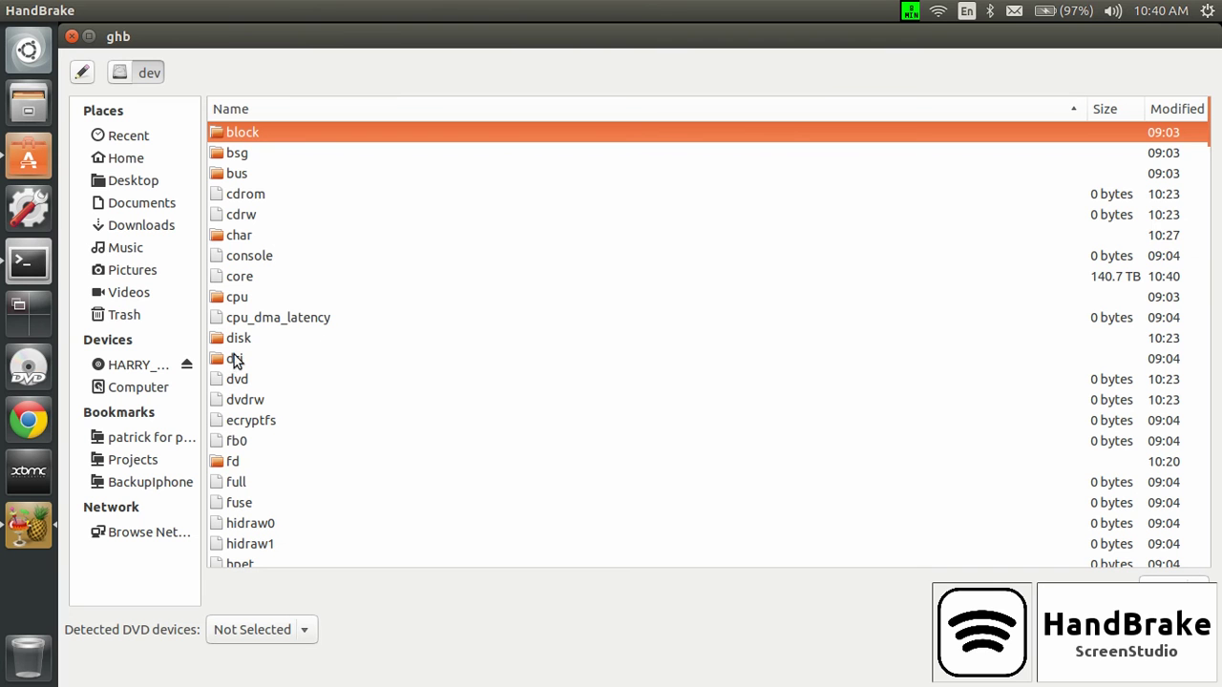
{"action": "left_click", "coordinate": [131, 295]}
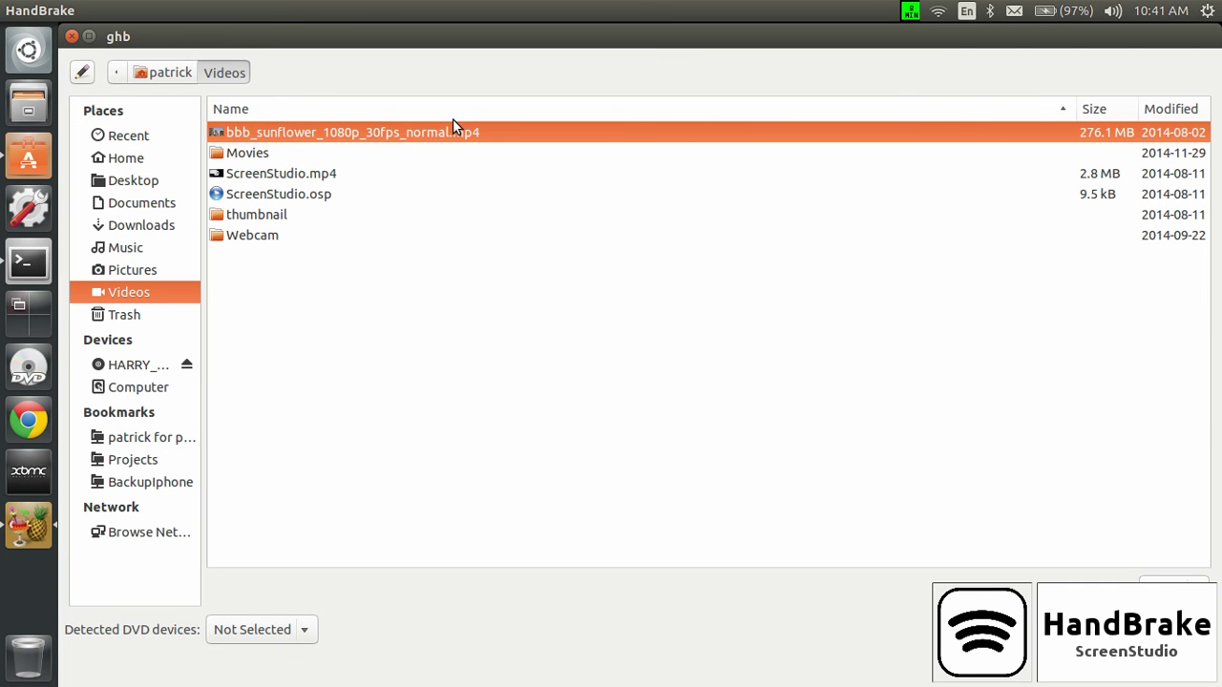
{"action": "key", "text": "Return"}
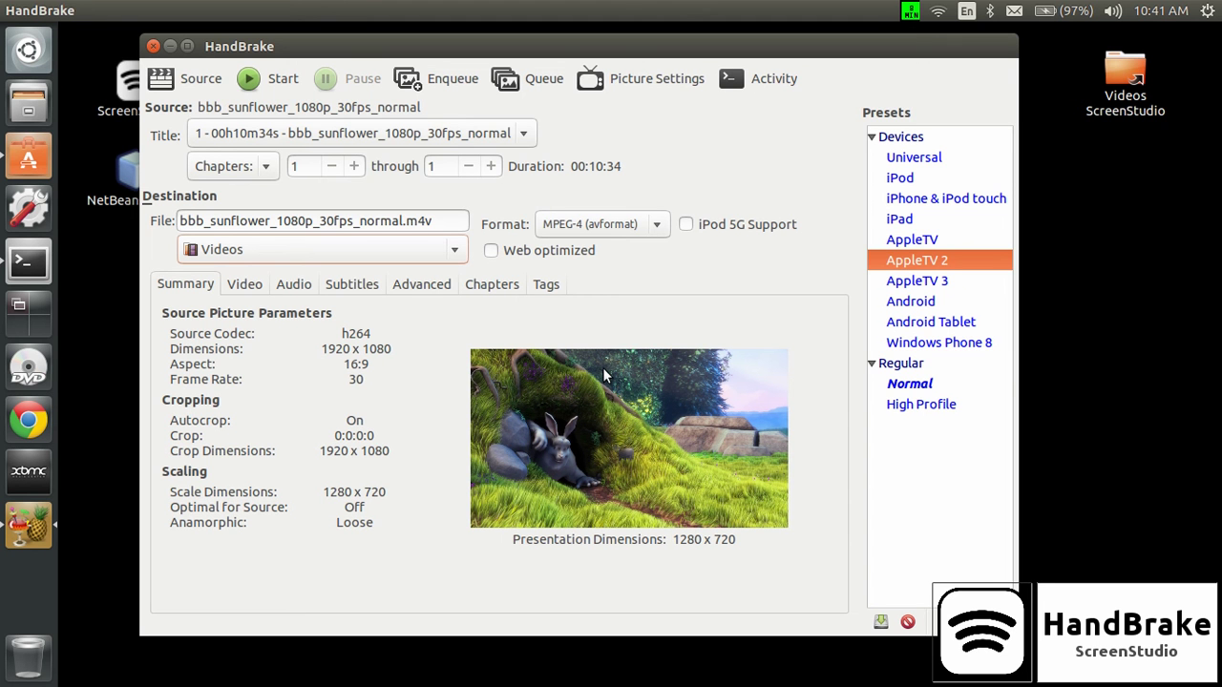
Step: Apply the Windows Phone 8 preset and view its H.264 RF 22 video settings
{"action": "left_click", "coordinate": [905, 345]}
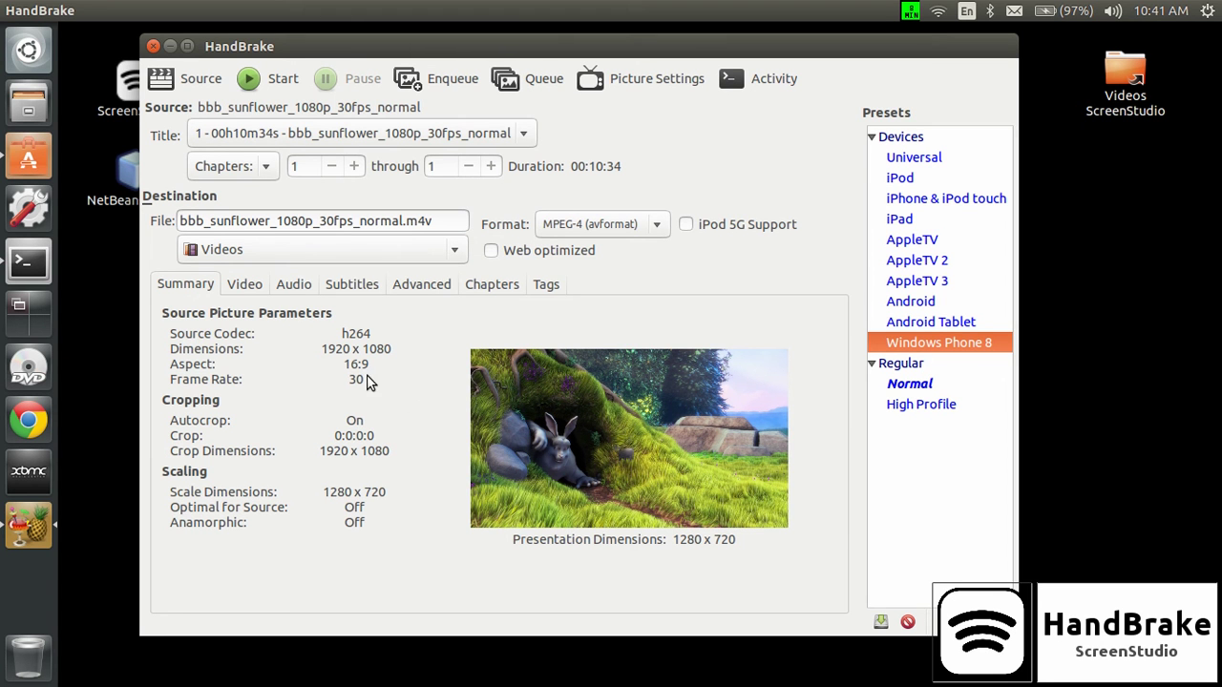
{"action": "left_click", "coordinate": [249, 287]}
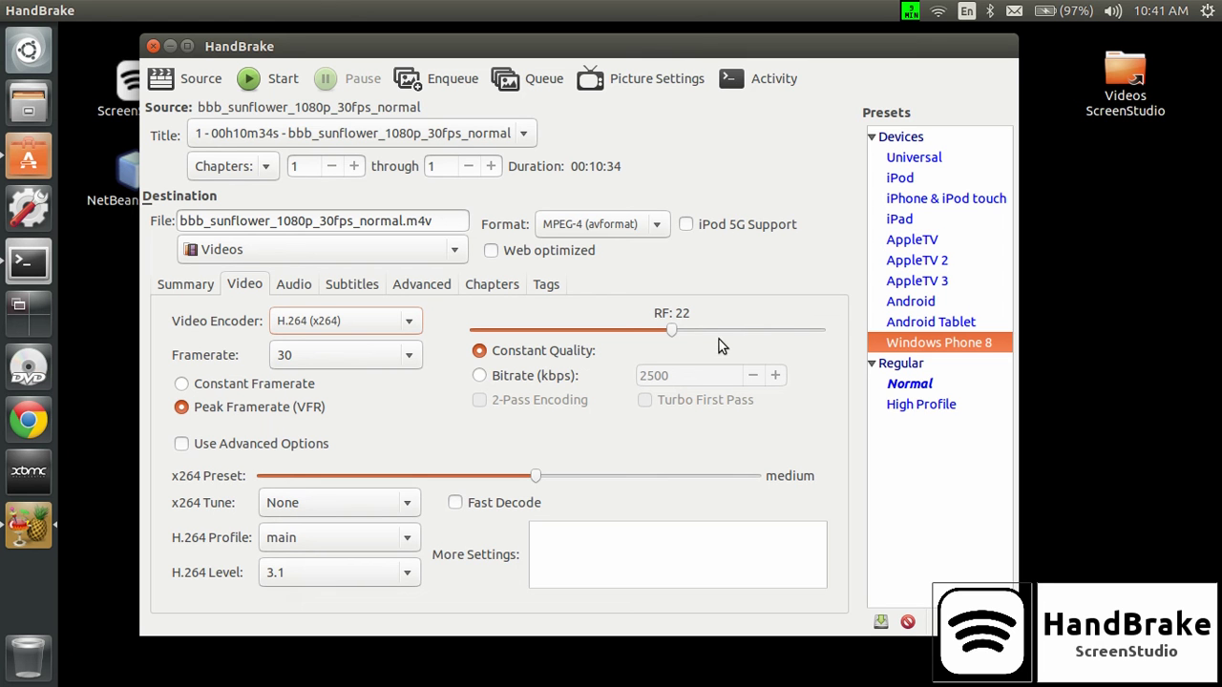
Step: Reapply the AppleTV 2 preset and check the summary's 1280 x 720 output
{"action": "left_click", "coordinate": [903, 270]}
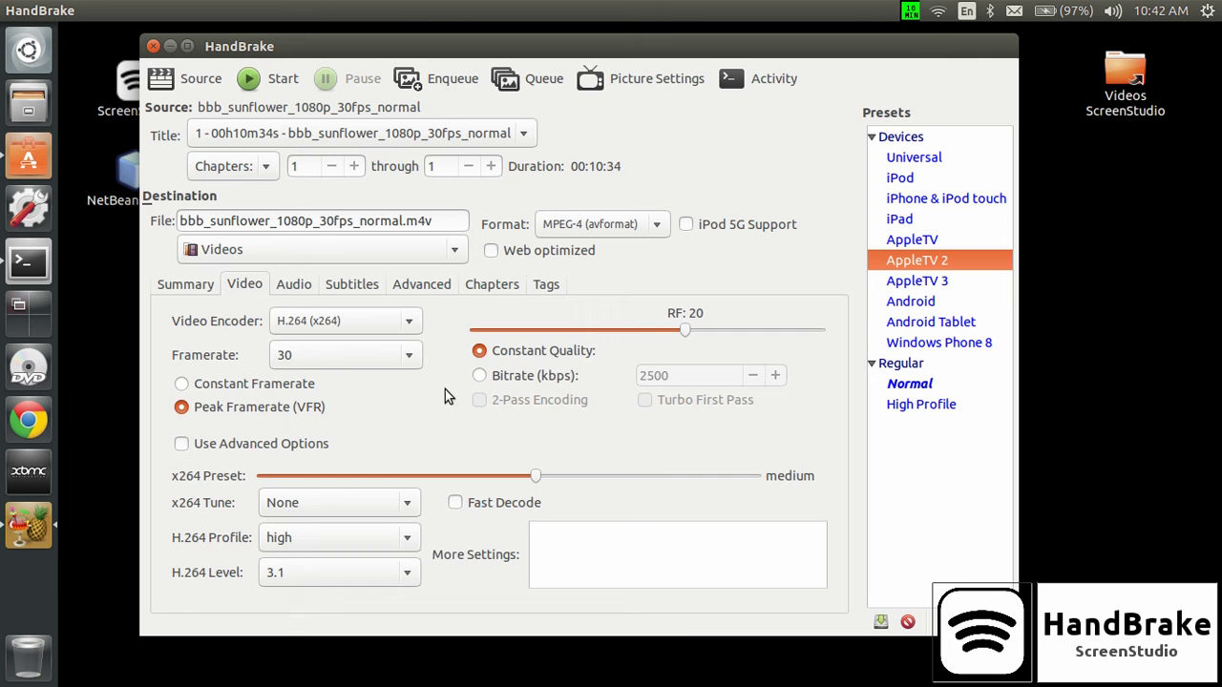
{"action": "left_click", "coordinate": [176, 284]}
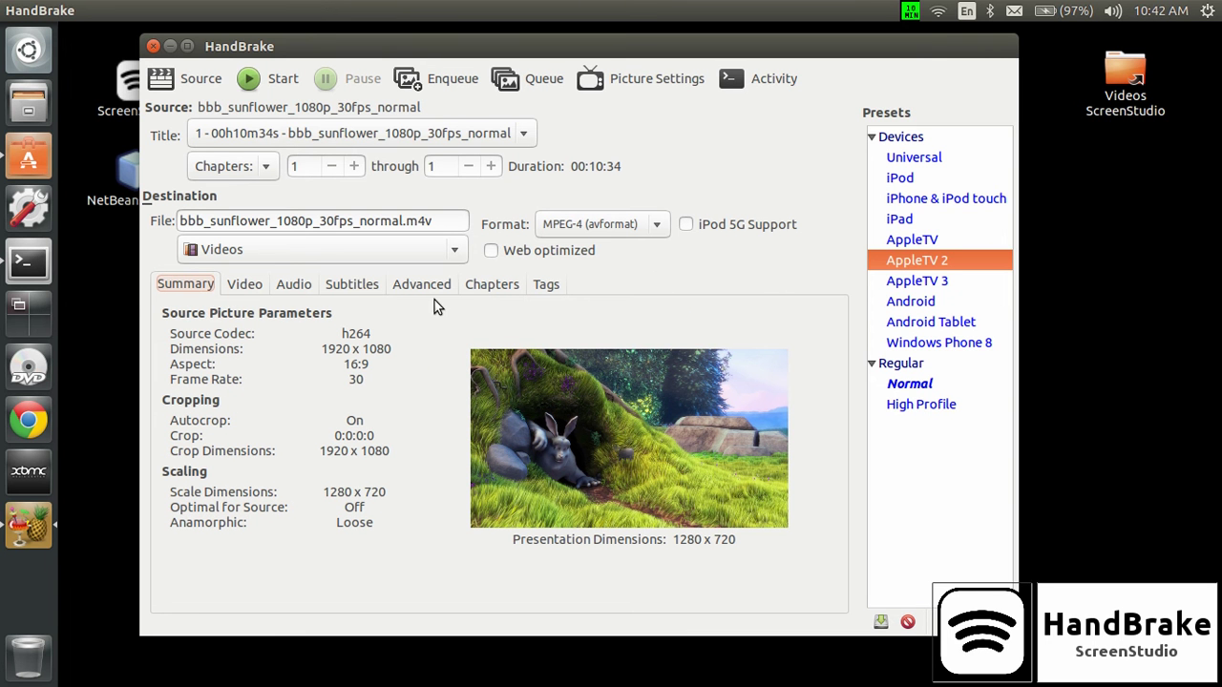
Step: Review the AAC 160 kbps and AC3 Passthru 320 kbps audio tracks, then launch Files
{"action": "left_click", "coordinate": [292, 284]}
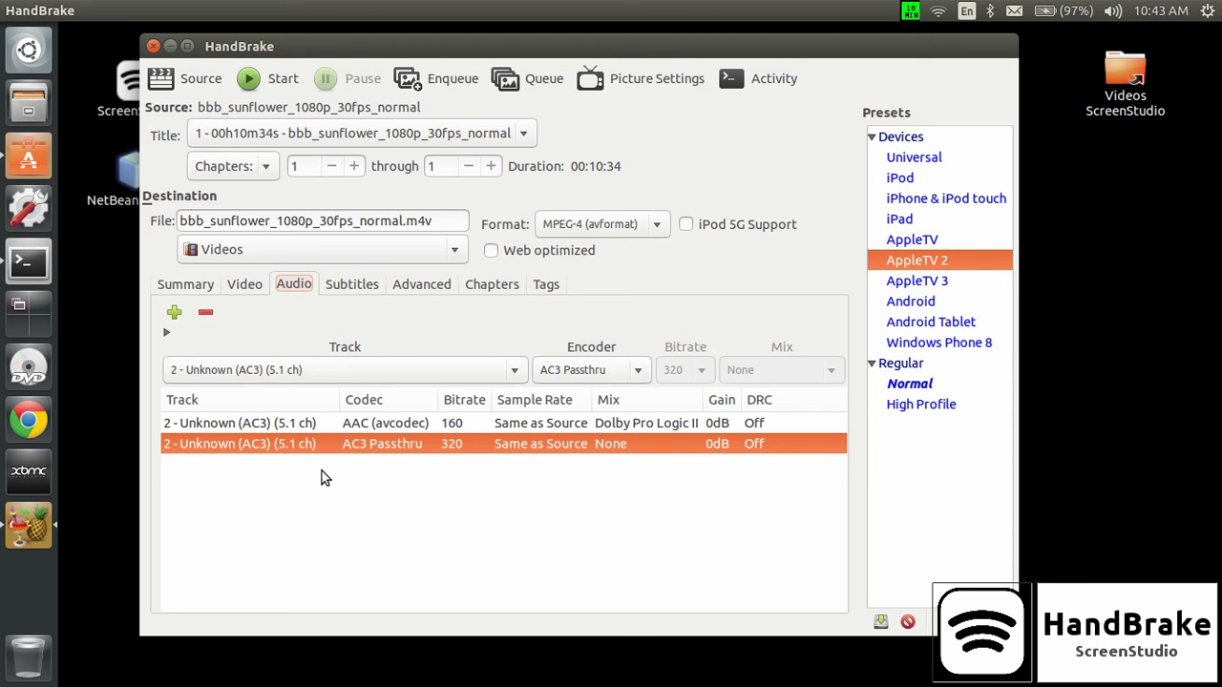
{"action": "left_click", "coordinate": [30, 104]}
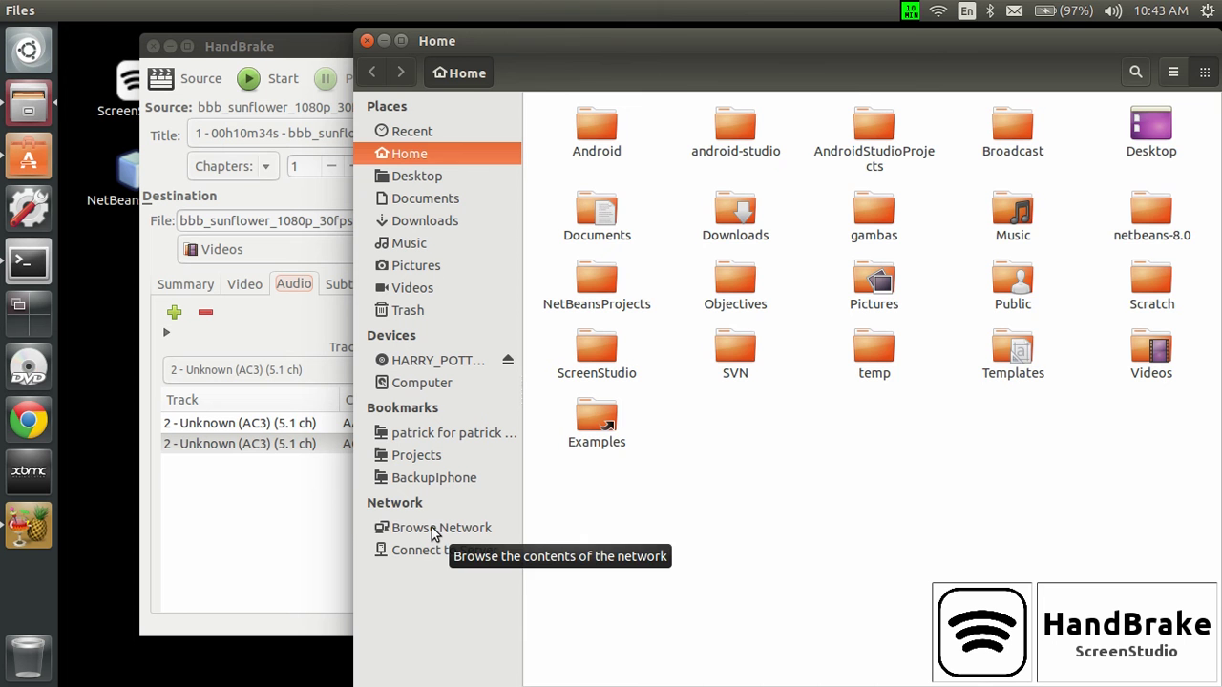
Step: Mount the WDMYCLOUD Public share from the network without logging in, then close Files
{"action": "left_click", "coordinate": [433, 533]}
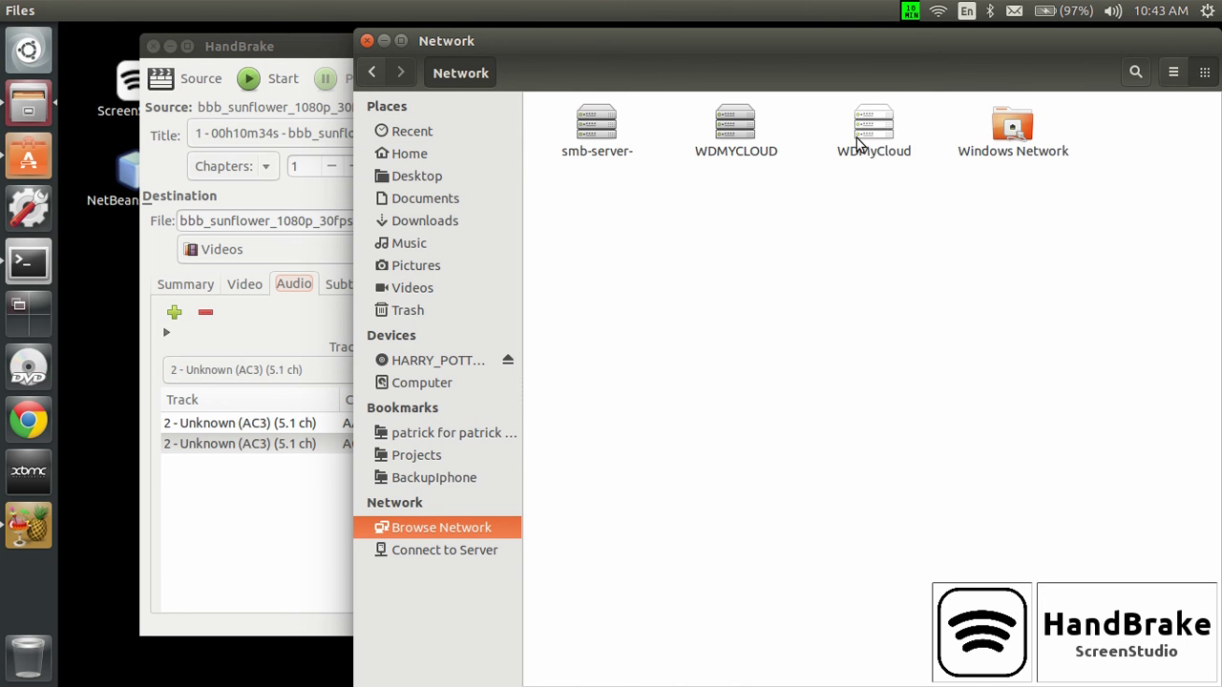
{"action": "left_click", "coordinate": [858, 141]}
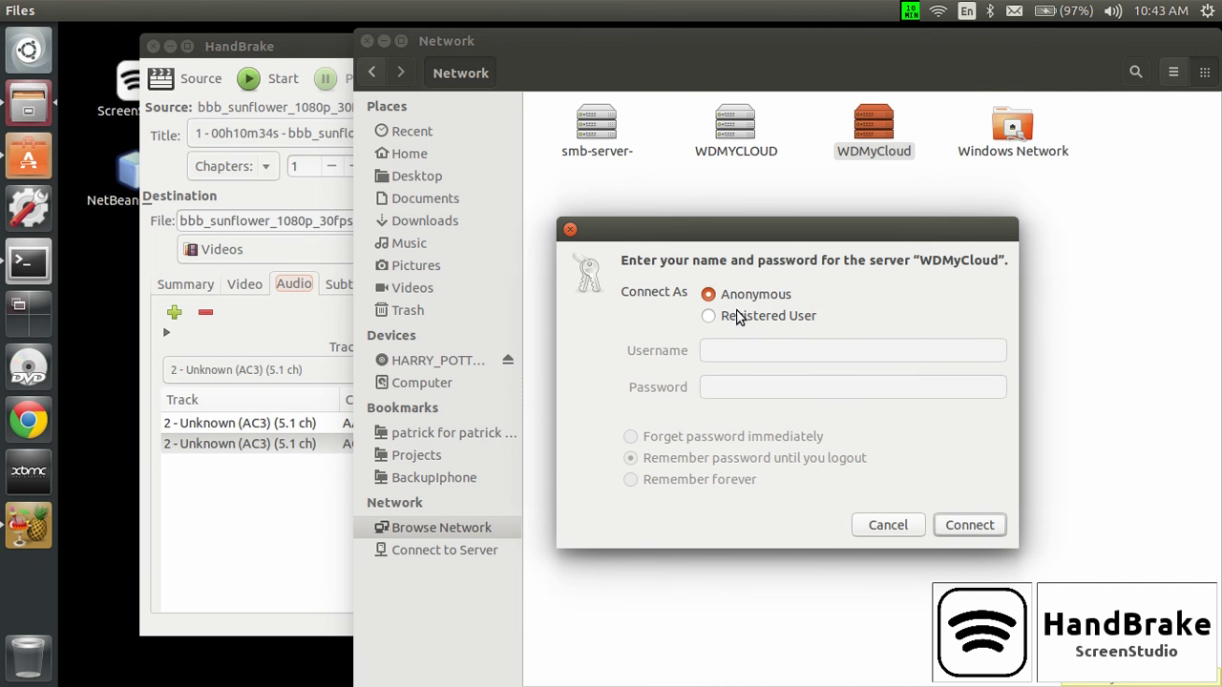
{"action": "left_click", "coordinate": [911, 528]}
{"action": "left_click", "coordinate": [744, 131]}
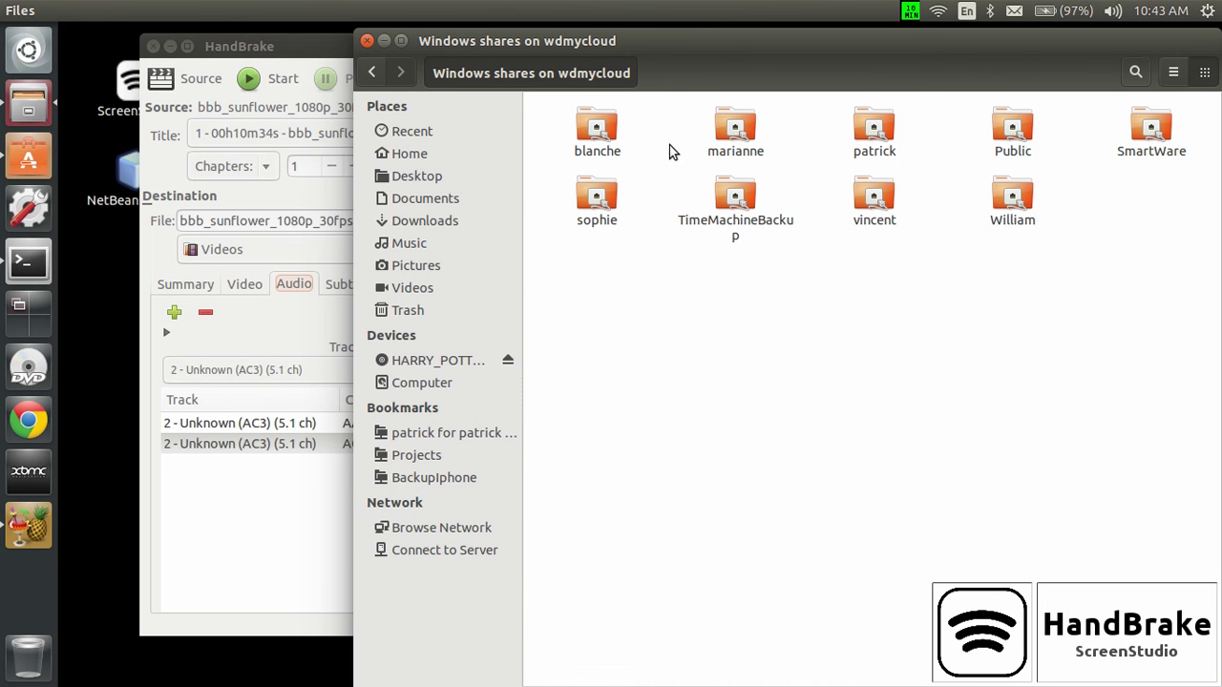
{"action": "double_click", "coordinate": [1001, 122]}
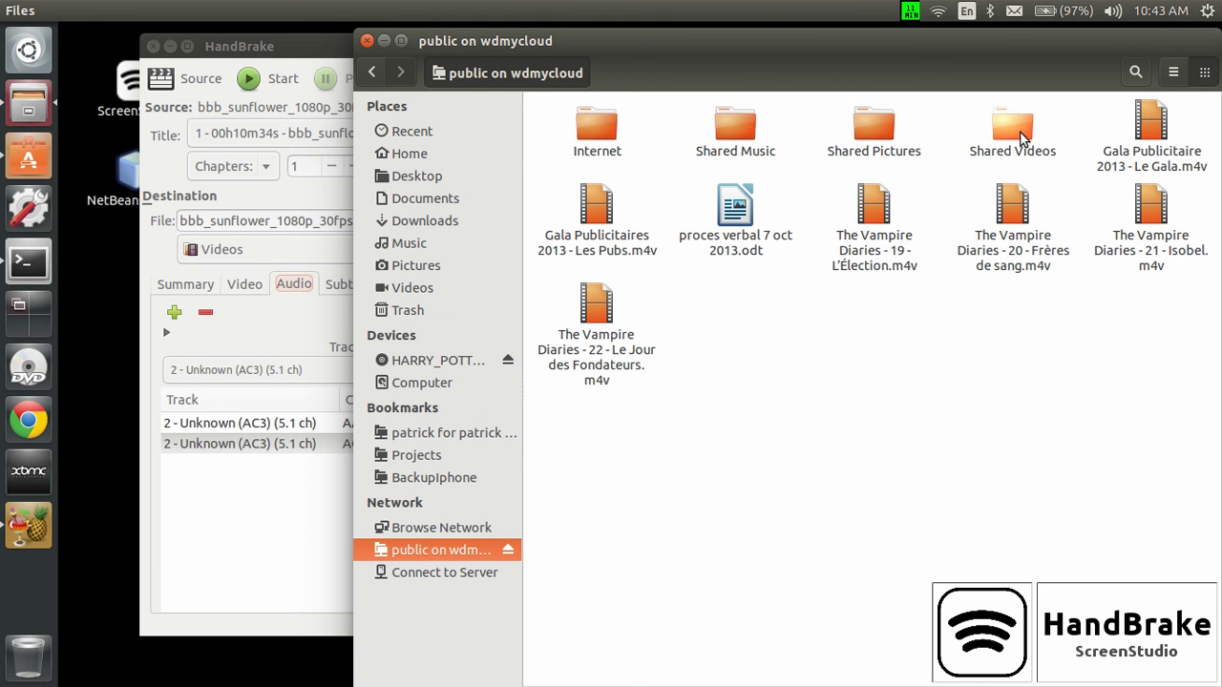
{"action": "left_click", "coordinate": [367, 42]}
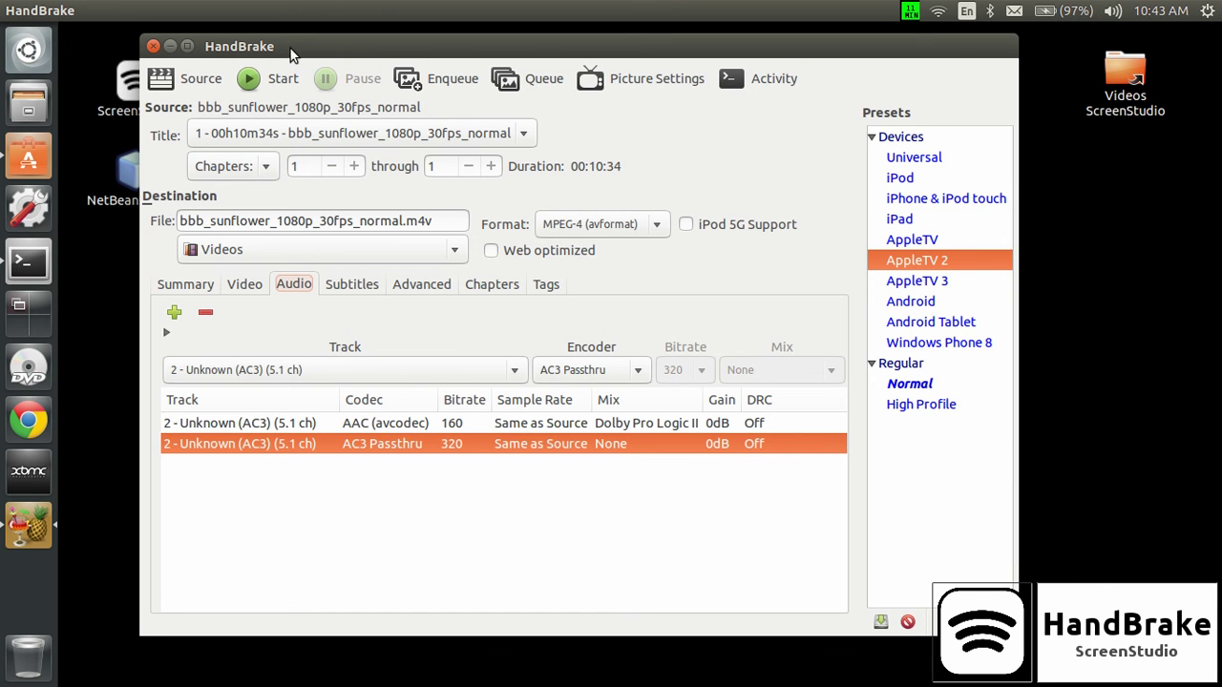
{"action": "left_click_drag", "start_coordinate": [291, 54], "coordinate": [375, 69]}
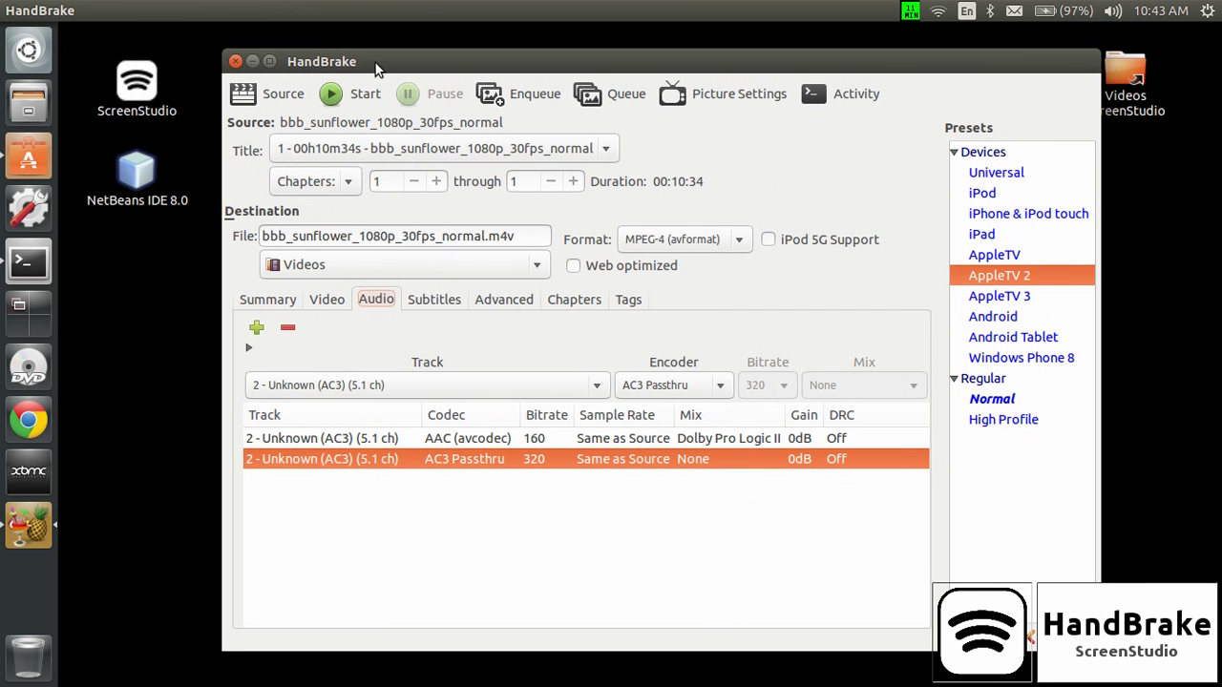